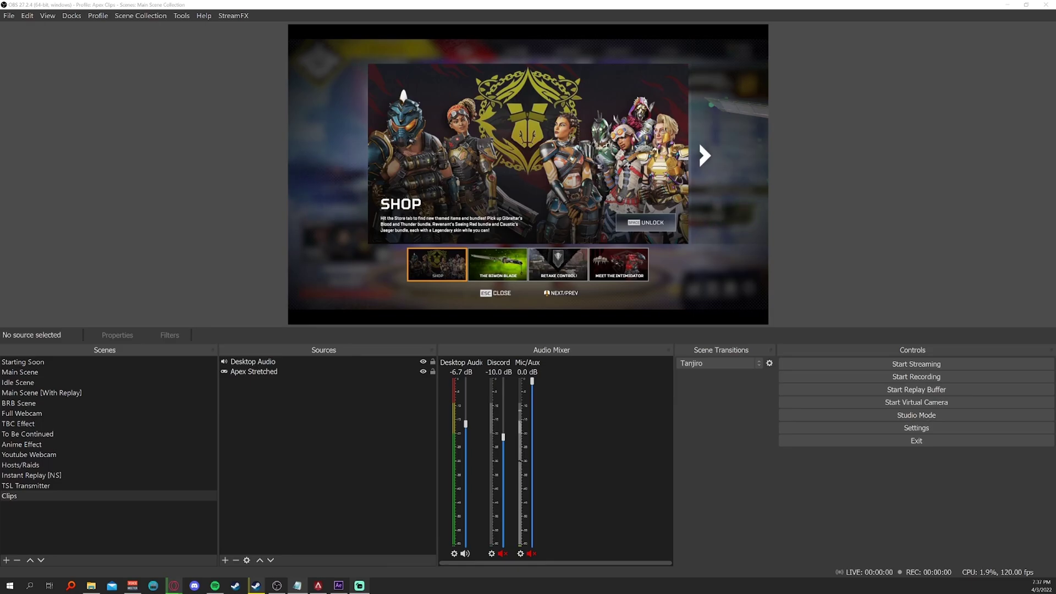
- Switch to the browser showing obsproject.com with the 27.2.4 release downloads
key("alt+Tab")
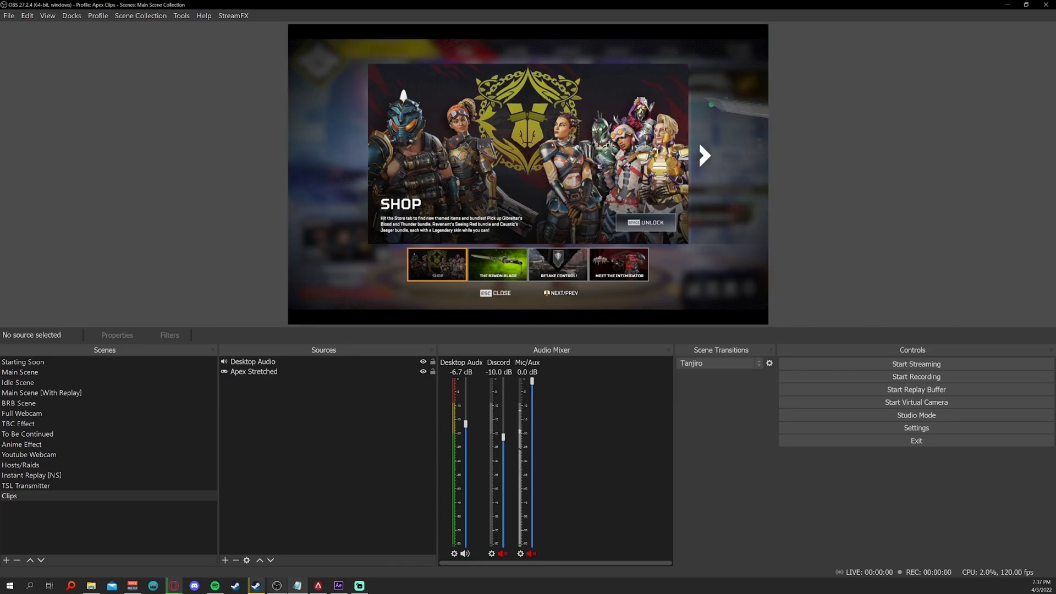
key("alt+Tab")
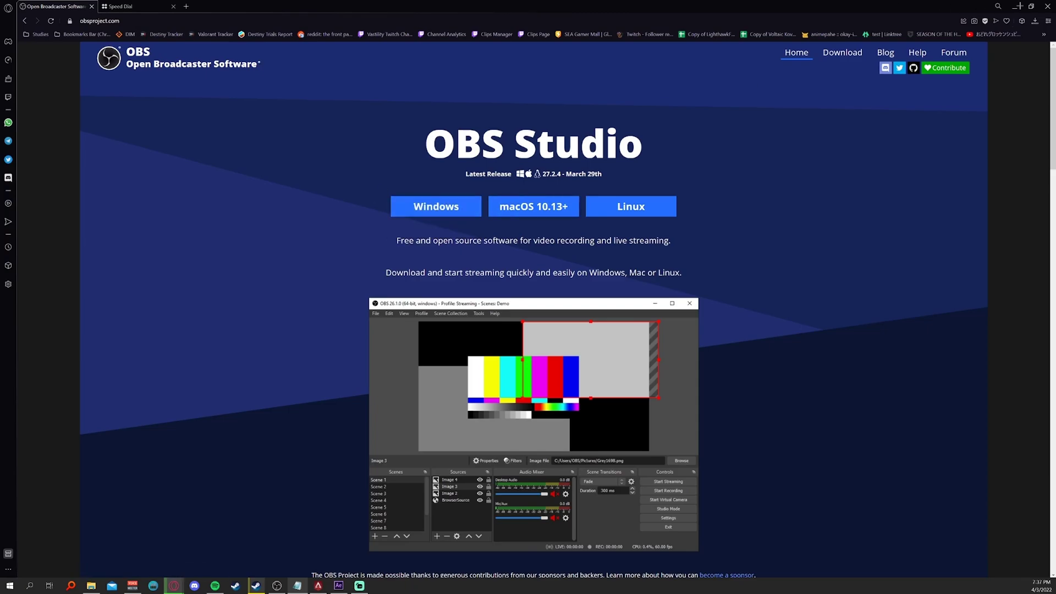
- Return to the OBS Studio window showing the Clips scene
key("alt+Tab")
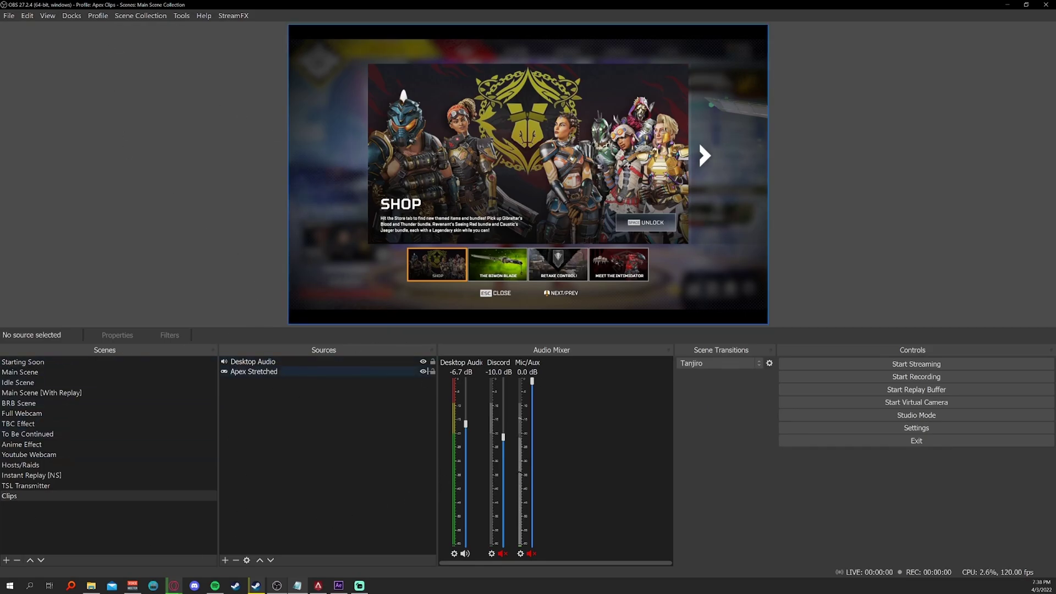
- Start a new profile named 'Apex Clips', then cancel the prompt
left_click(99, 16)
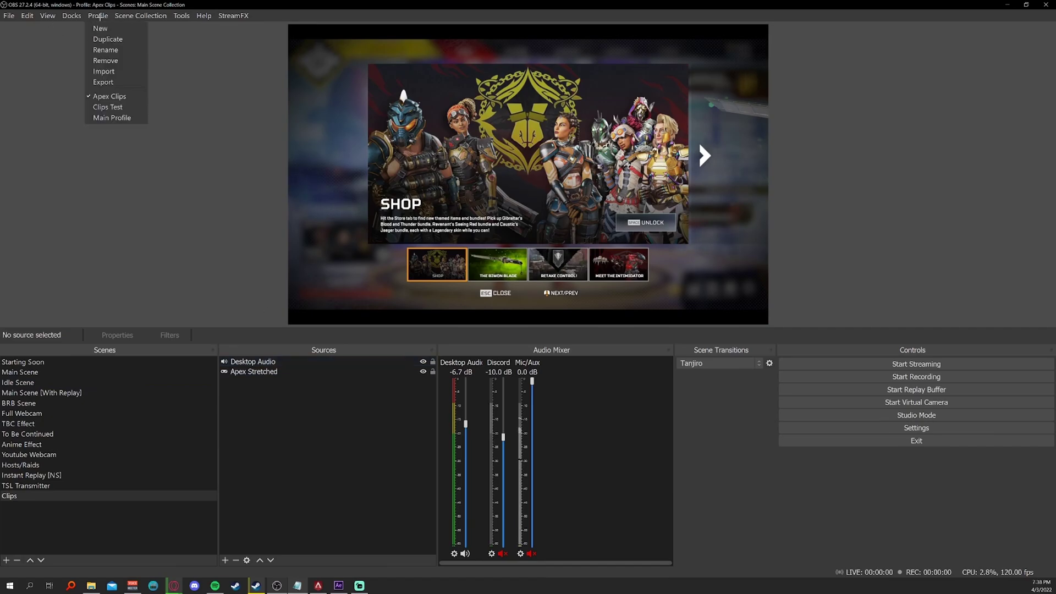
left_click(100, 29)
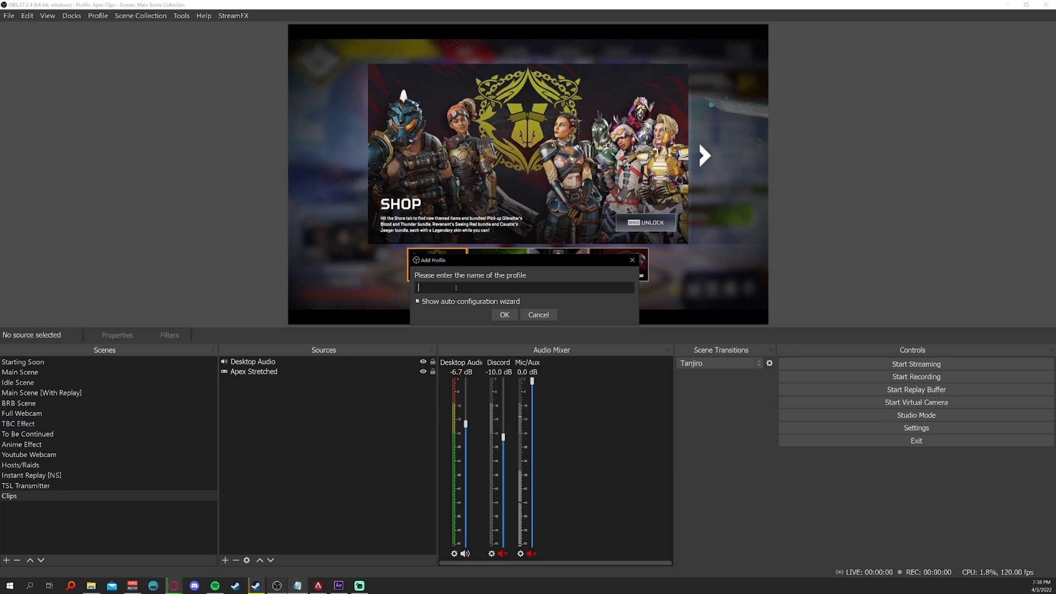
type("Apex Clips")
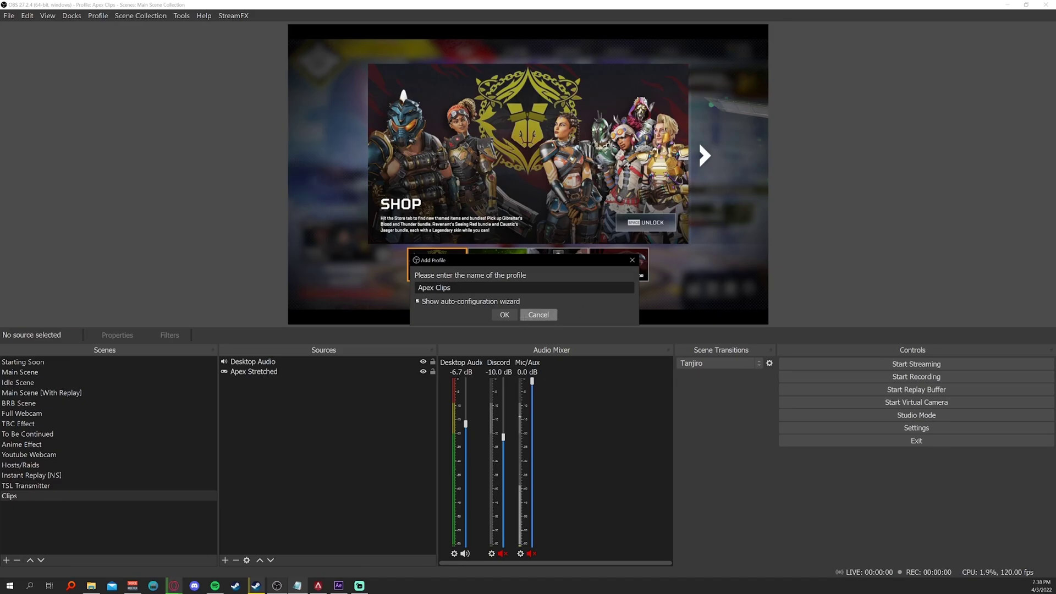
left_click(529, 318)
- Reselect Apex Clips from the Profile menu so it stays the active profile
left_click(98, 15)
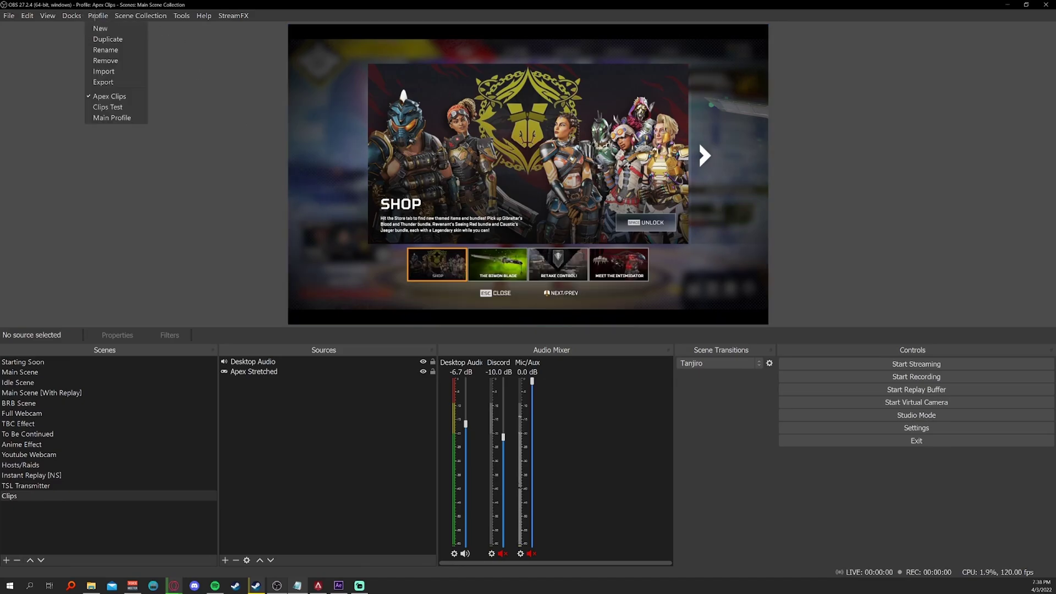
left_click(109, 96)
left_click(98, 15)
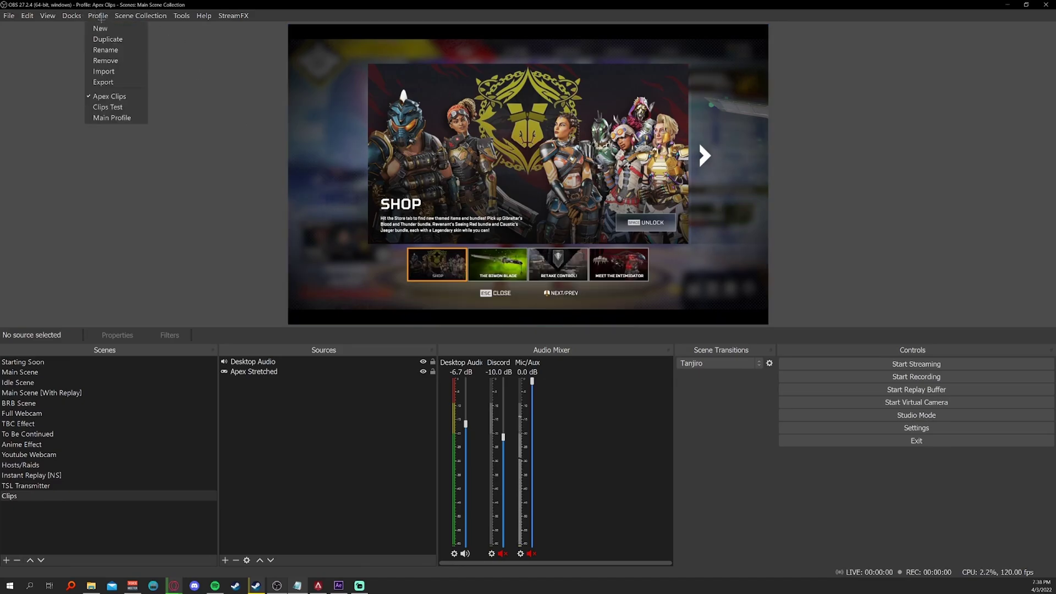
left_click(109, 96)
left_click(8, 15)
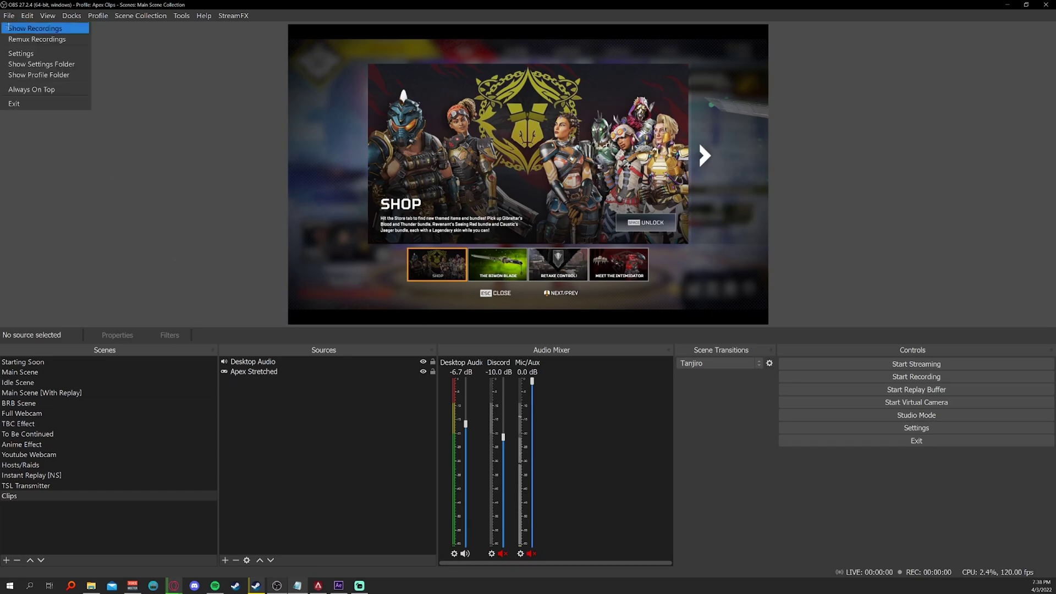
- Open Settings > Output and review the Replay Buffer limits of 60 s and 2000 MB
left_click(28, 52)
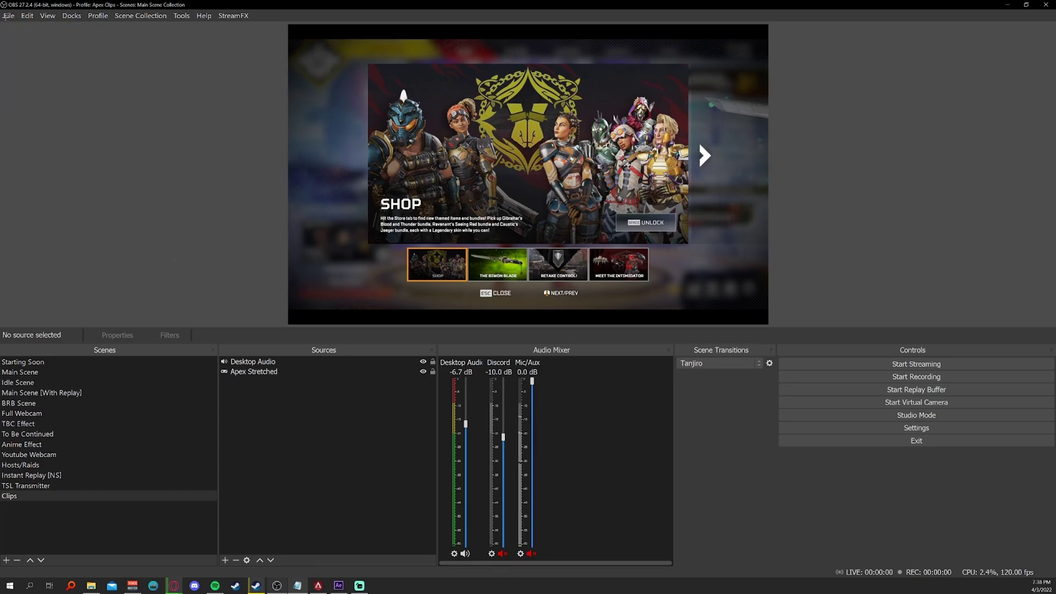
left_click(355, 198)
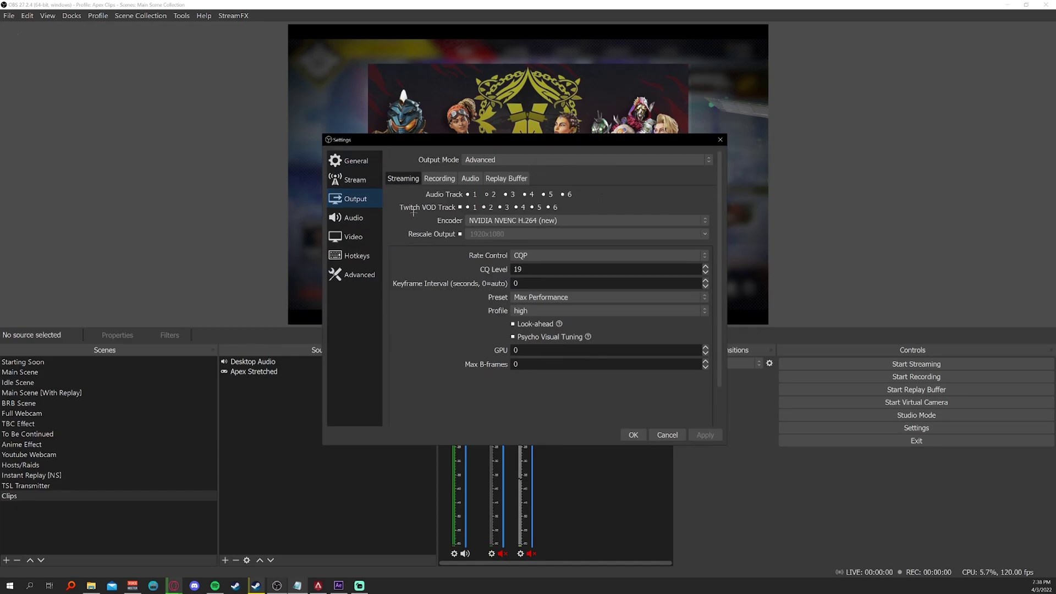
left_click(505, 178)
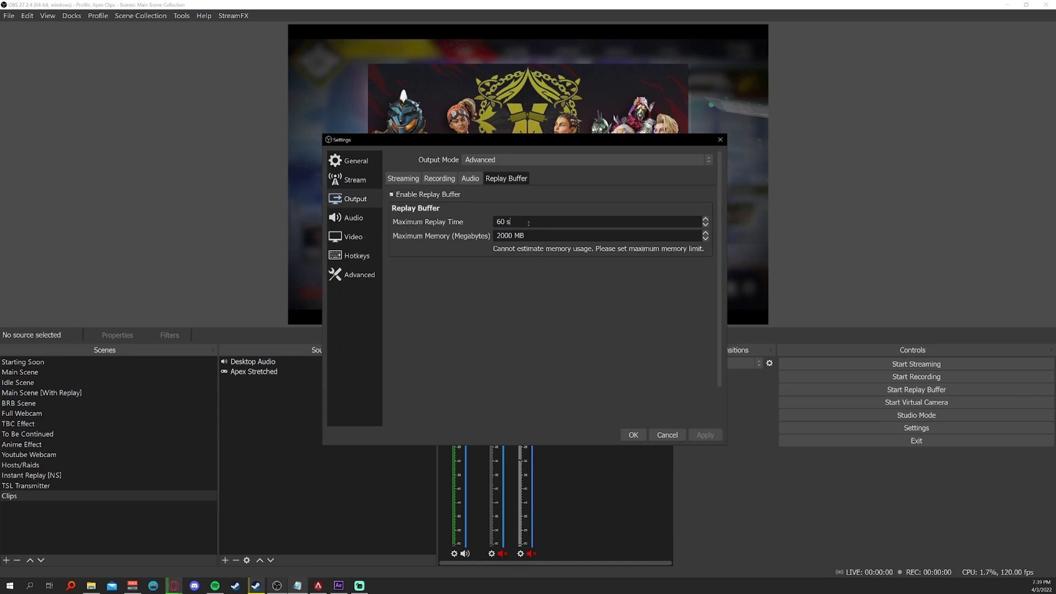
left_click(572, 238)
left_click(443, 179)
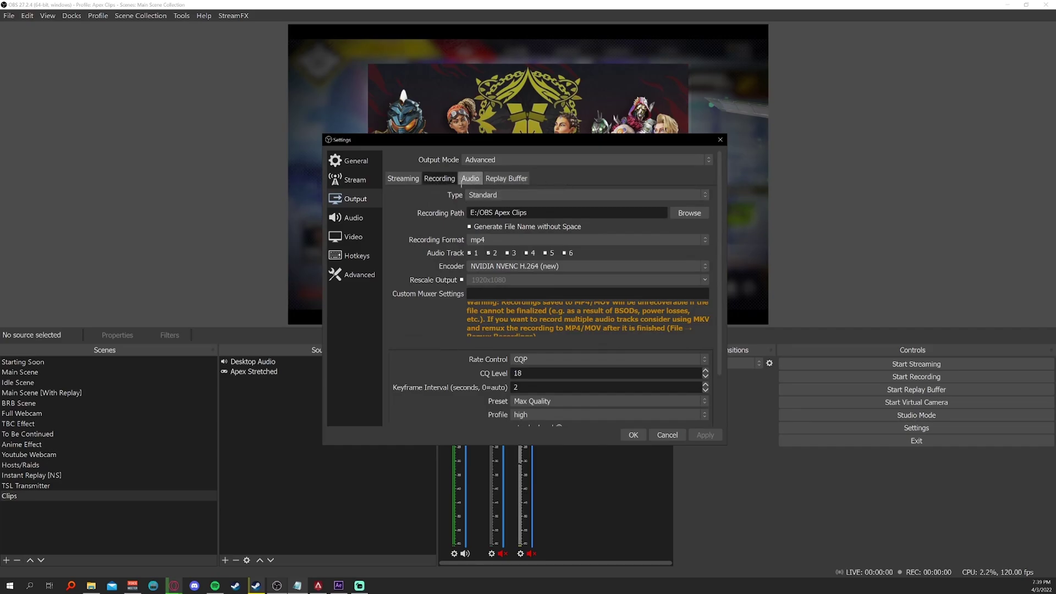
- Keep Standard recording type and check the E:/OBS Apex Clips recording path
left_click(514, 195)
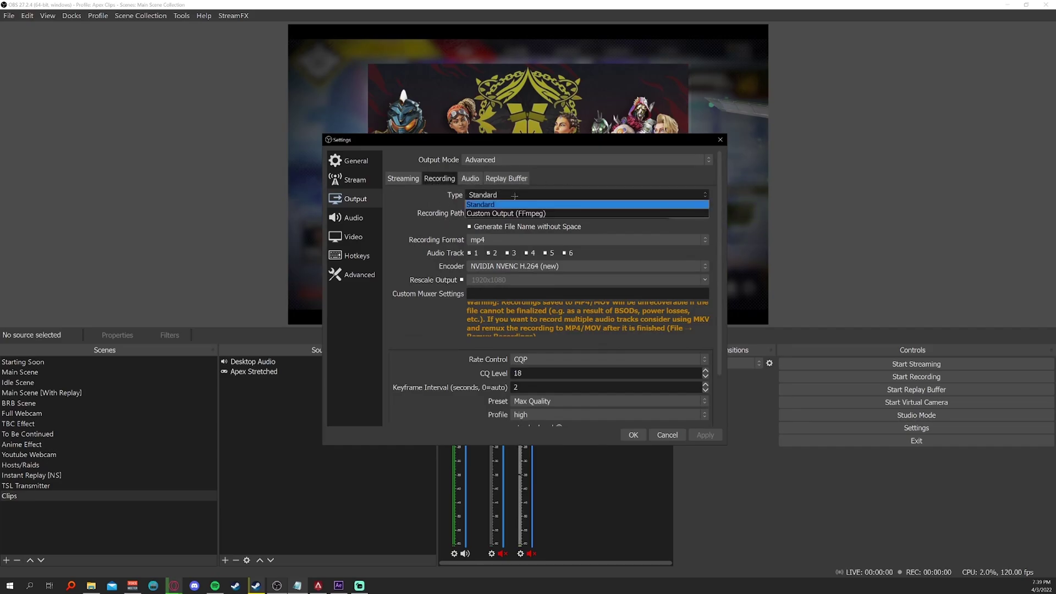
left_click(486, 203)
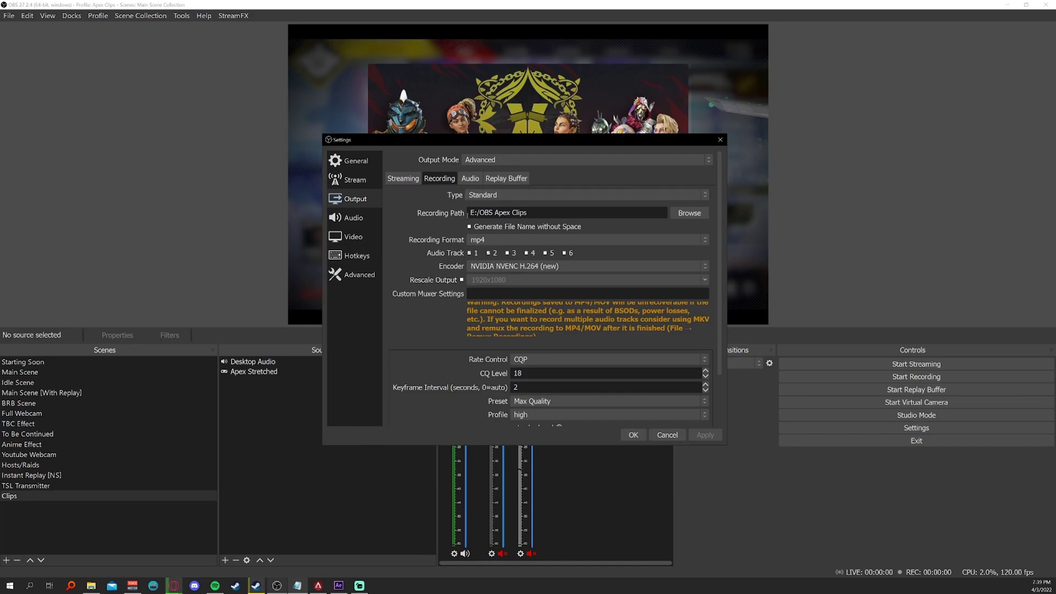
triple_click(598, 217)
left_click(584, 214)
left_click(688, 214)
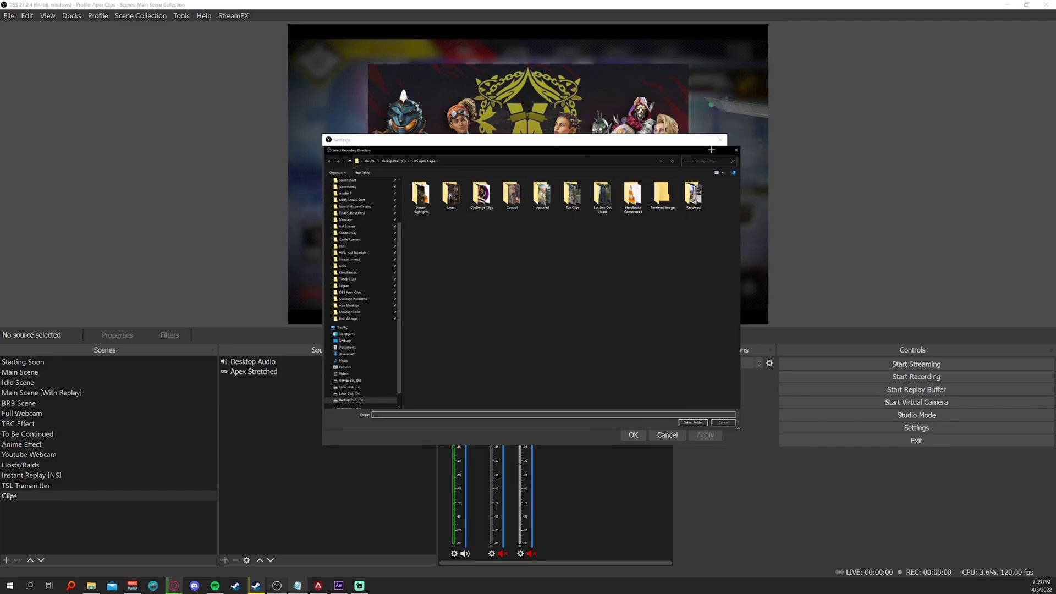
left_click(736, 149)
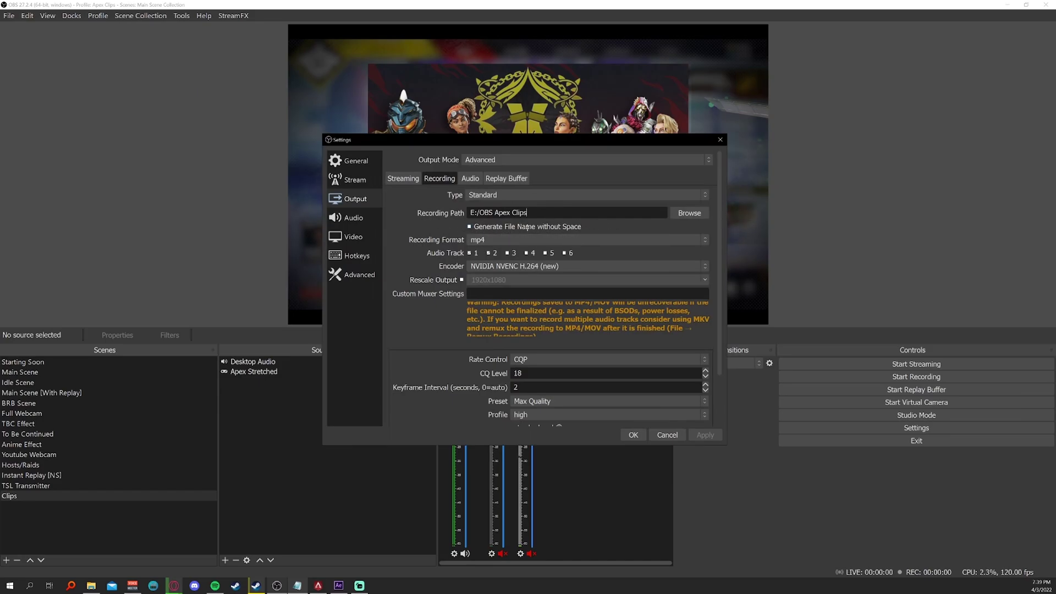
- Keep mp4 as the recording format
left_click(480, 241)
left_click(481, 249)
left_click(481, 241)
left_click(484, 257)
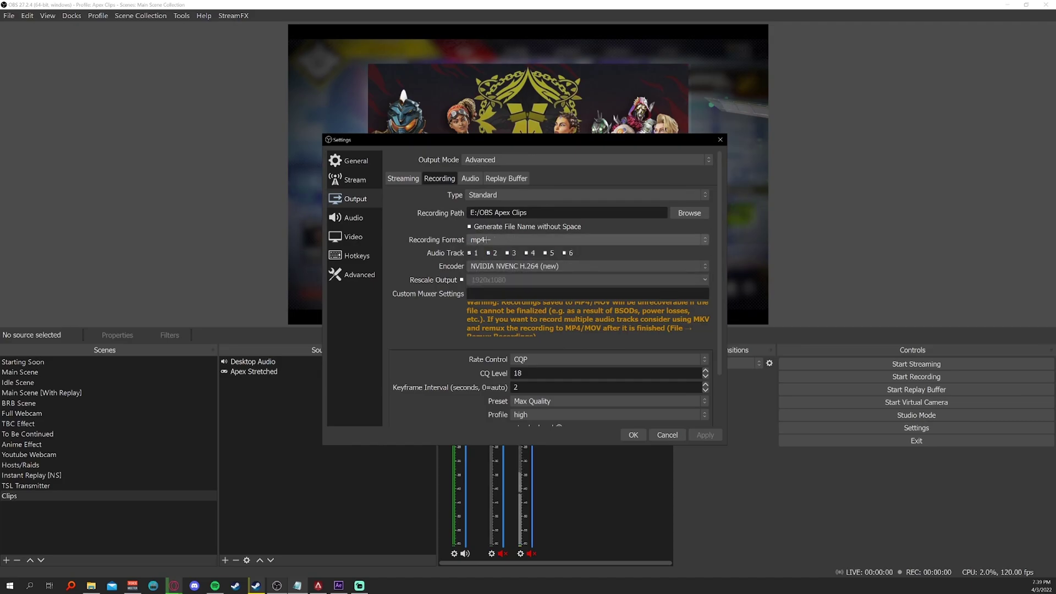
left_click(491, 240)
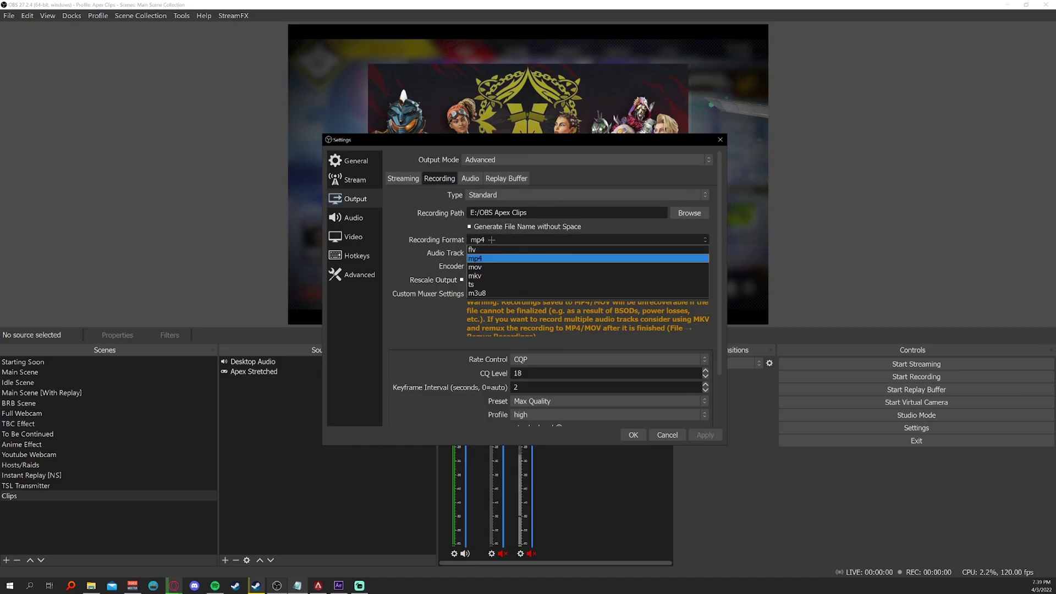
left_click(491, 240)
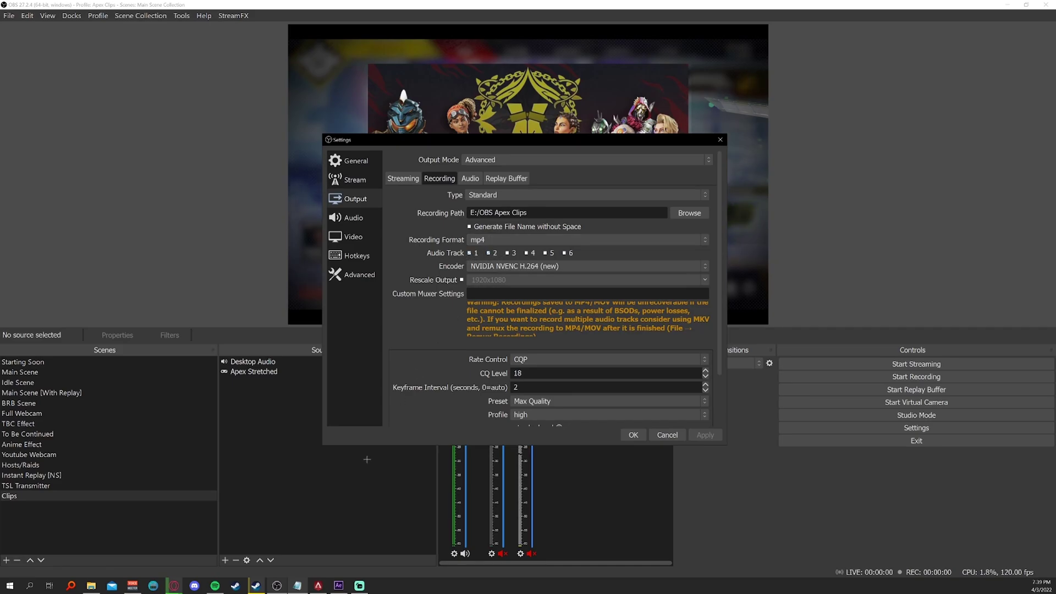
left_click(132, 585)
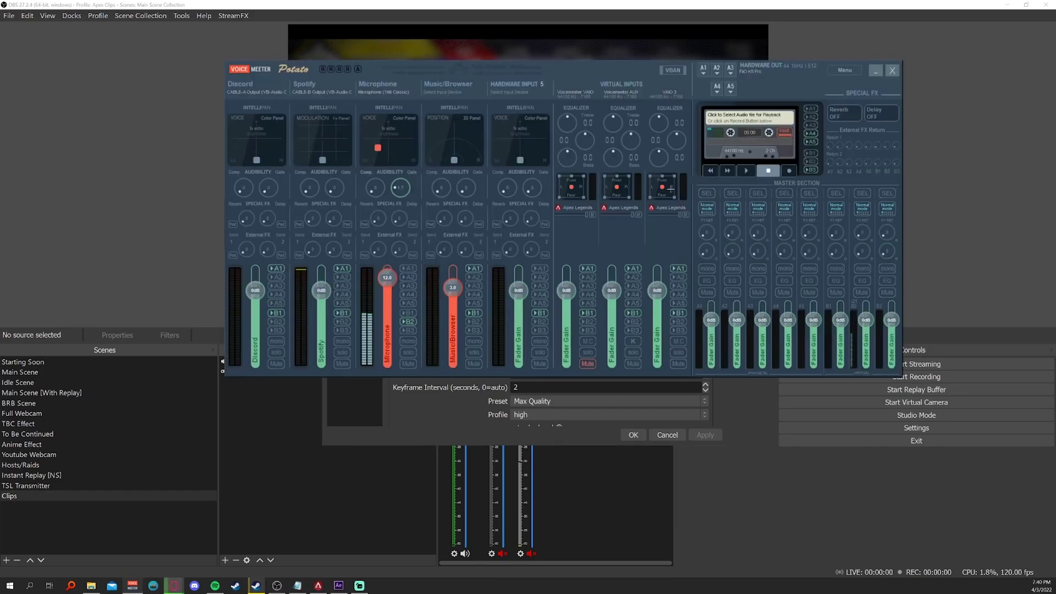
left_click_drag(287, 79, 313, 114)
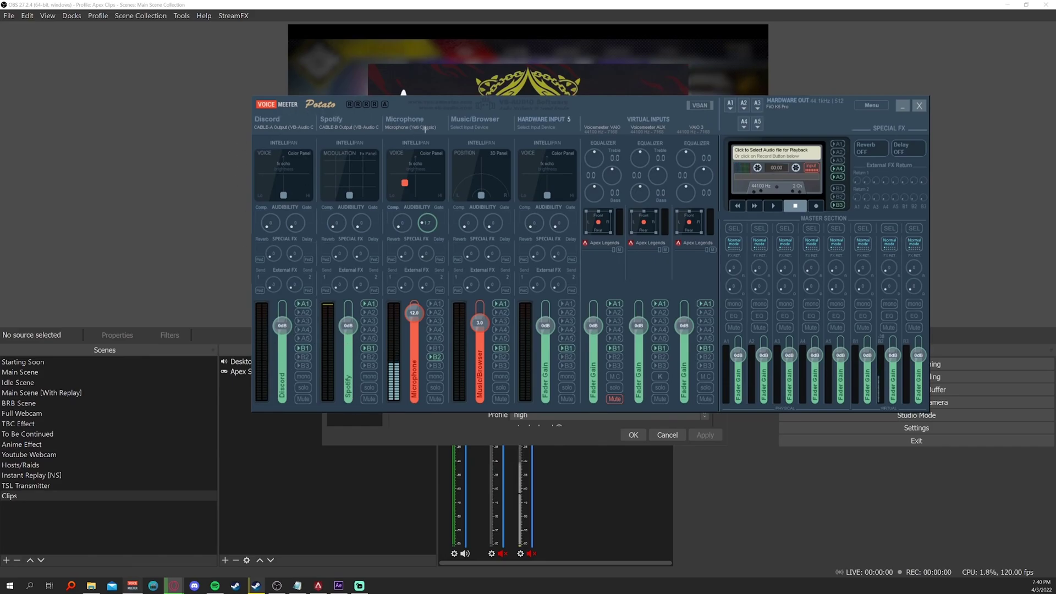
left_click(903, 105)
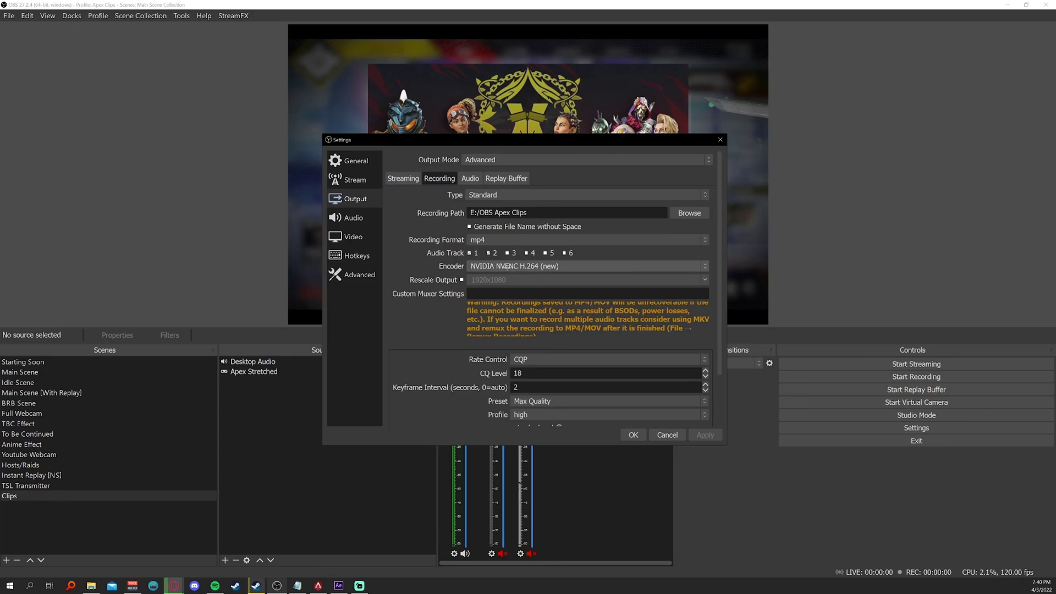
- Keep NVIDIA NVENC H.264 (new) as the recording encoder
left_click(506, 266)
left_click(533, 283)
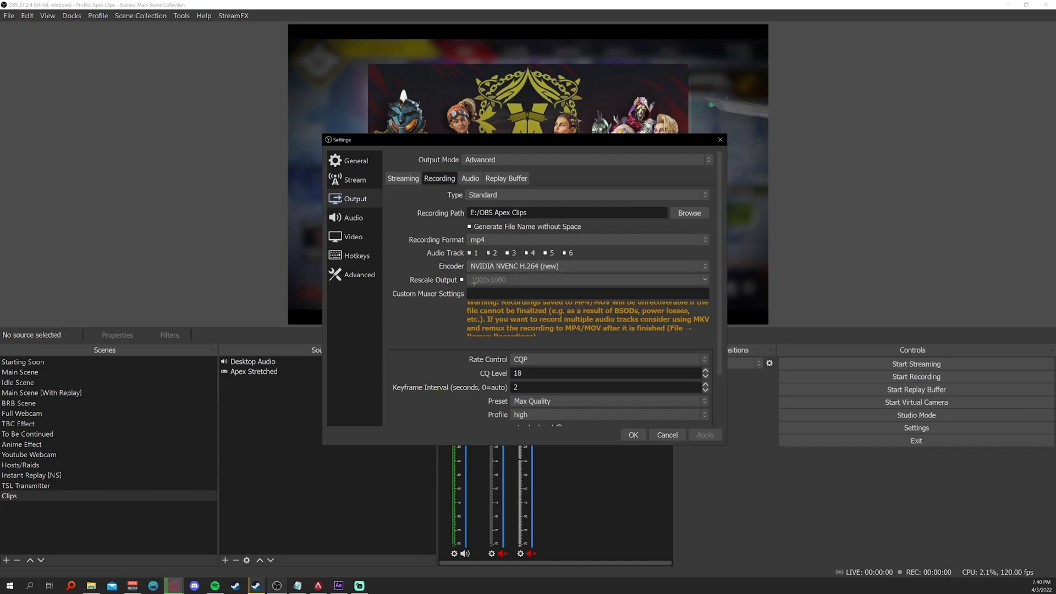
scroll(470, 244, "down", 2)
scroll(470, 244, "down", 1)
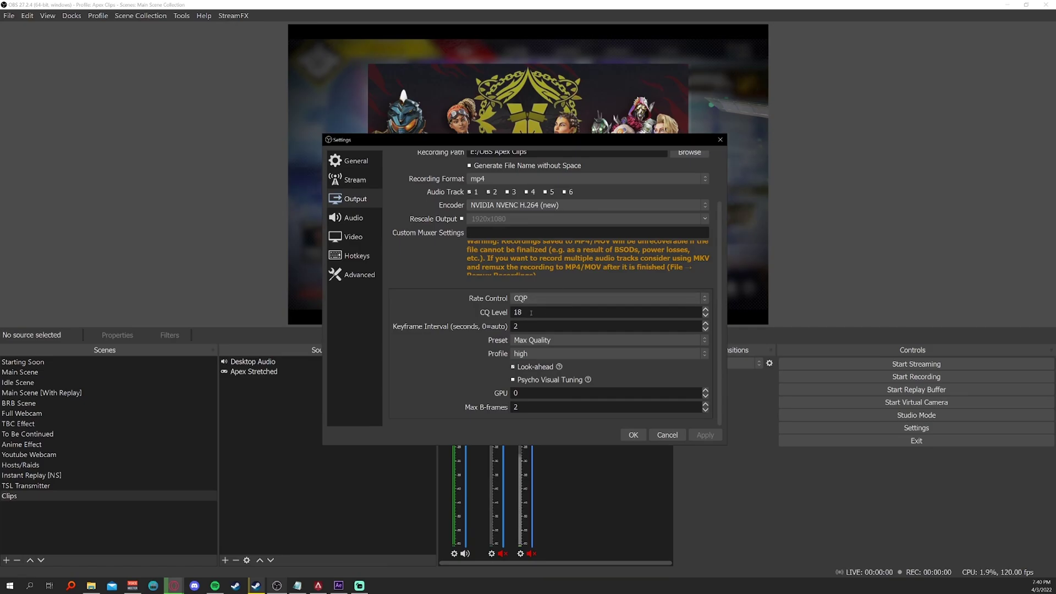
- Keep the Max Quality preset, high profile and 2 Max B-frames
left_click(544, 341)
left_click(546, 342)
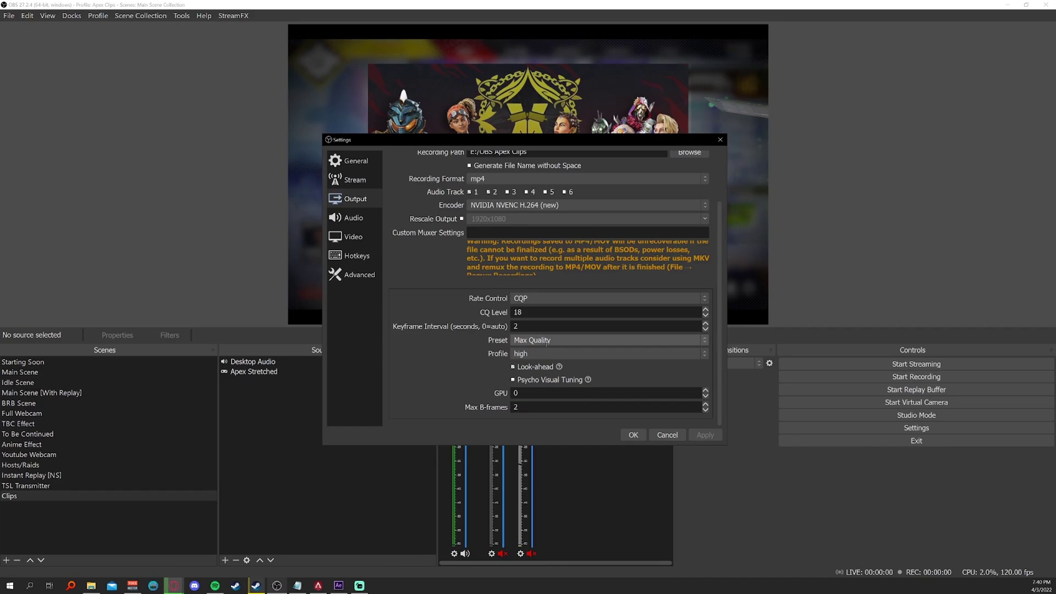
left_click(545, 354)
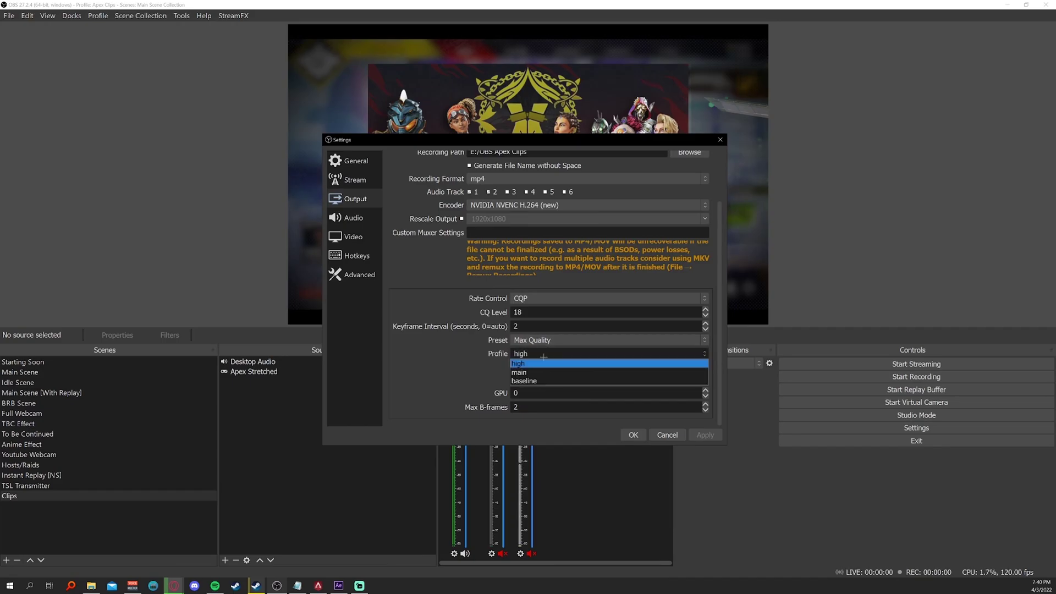
left_click(544, 360)
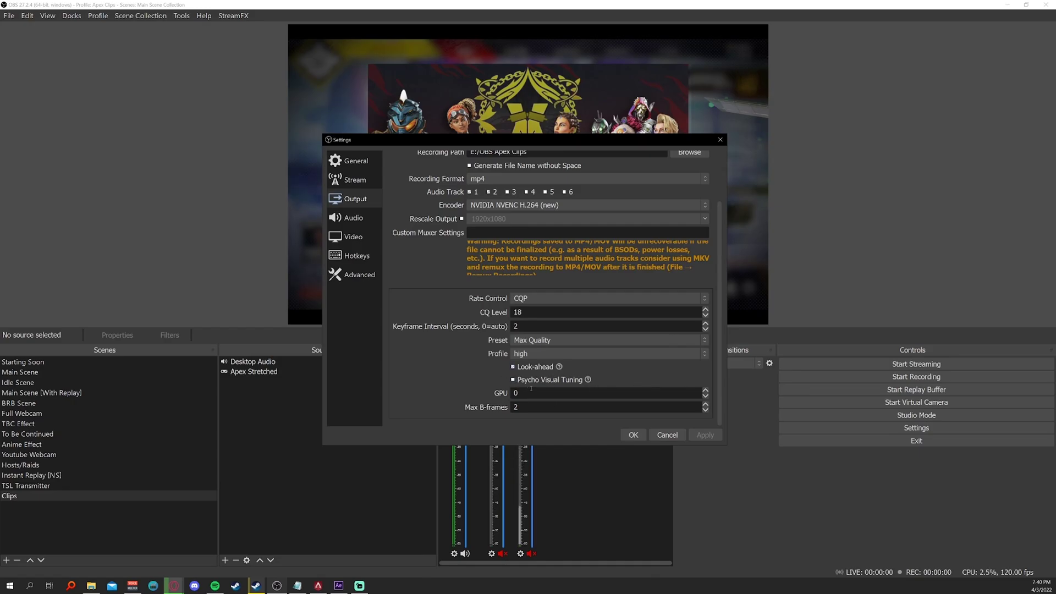
left_click_drag(522, 407, 478, 407)
left_click(458, 386)
- In Video settings, confirm 1728x1080 base and output resolution and keep Lanczos downscaling
left_click(360, 240)
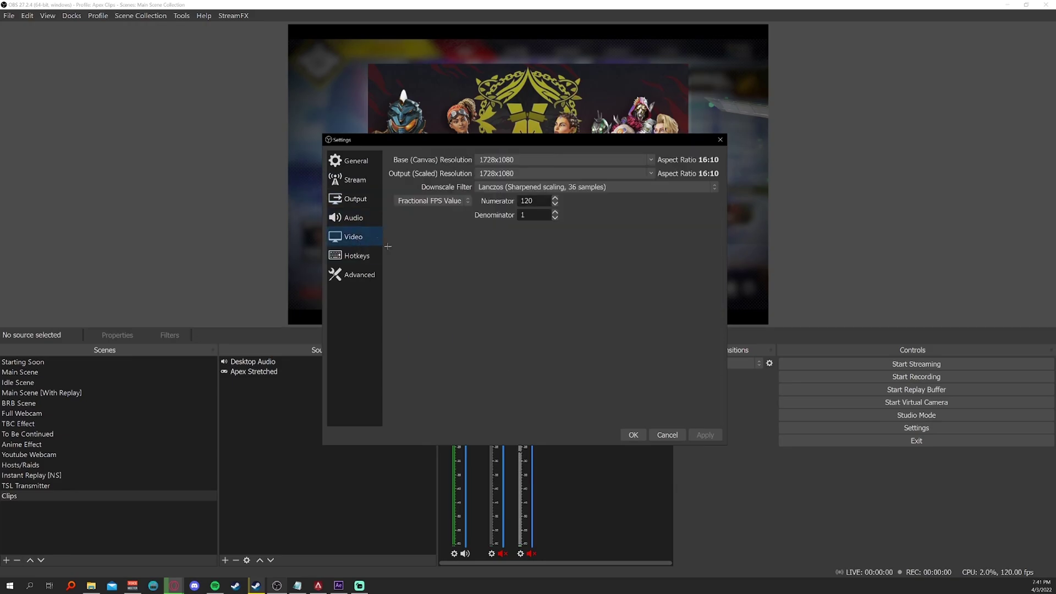
left_click(530, 160)
double_click(546, 160)
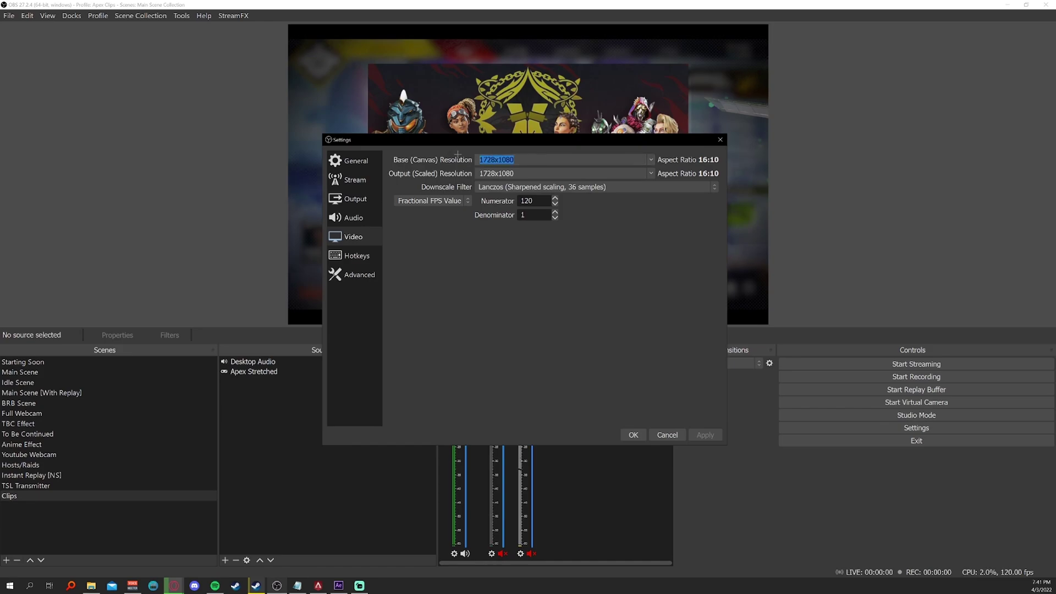
key("Tab")
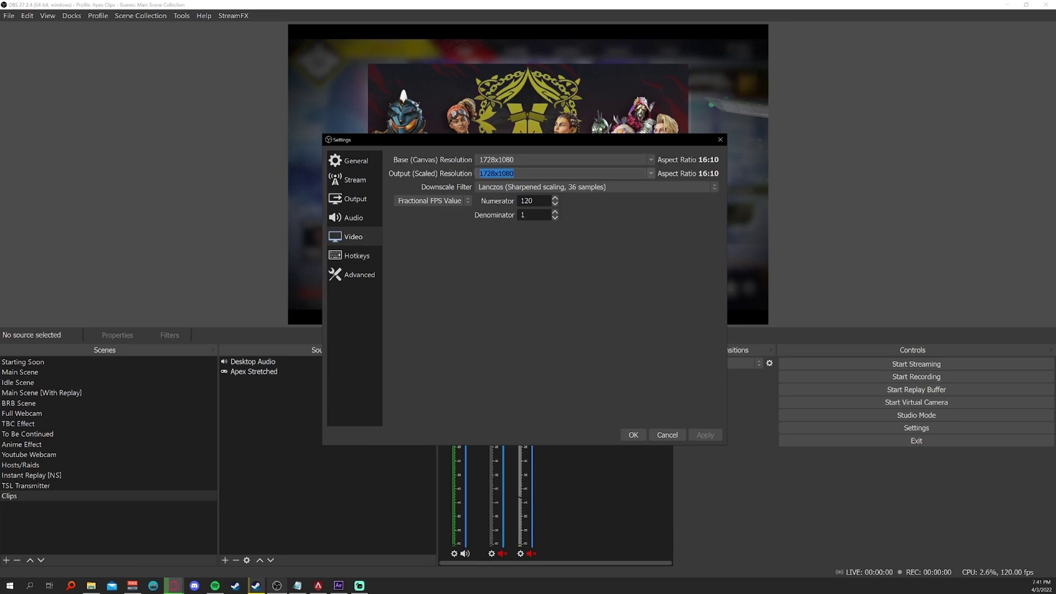
key("shift+Tab")
left_click(534, 159)
double_click(537, 159)
left_click(537, 159)
left_click(538, 187)
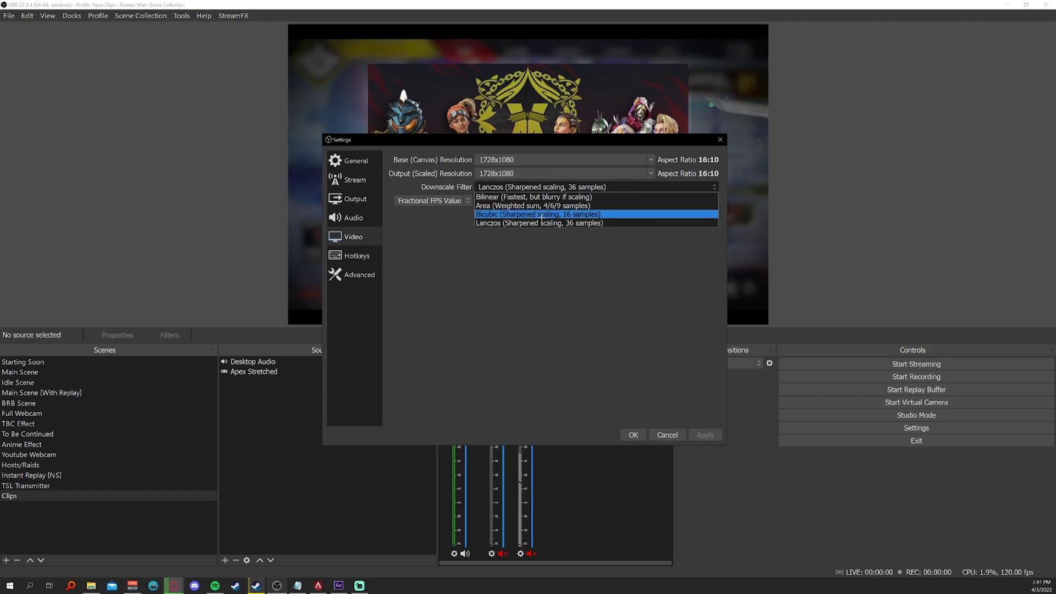
left_click(561, 223)
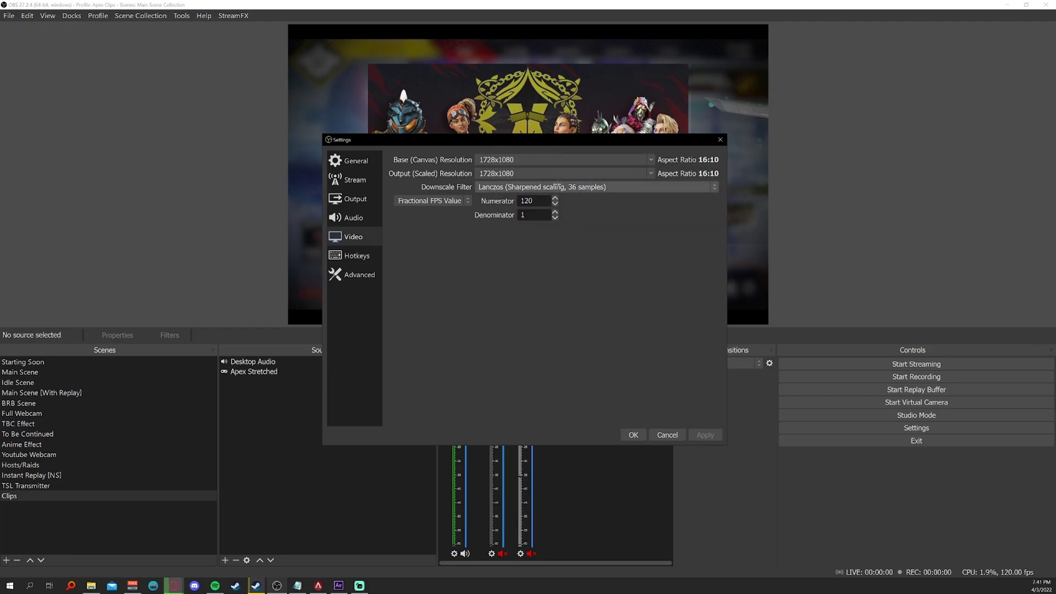
left_click(446, 201)
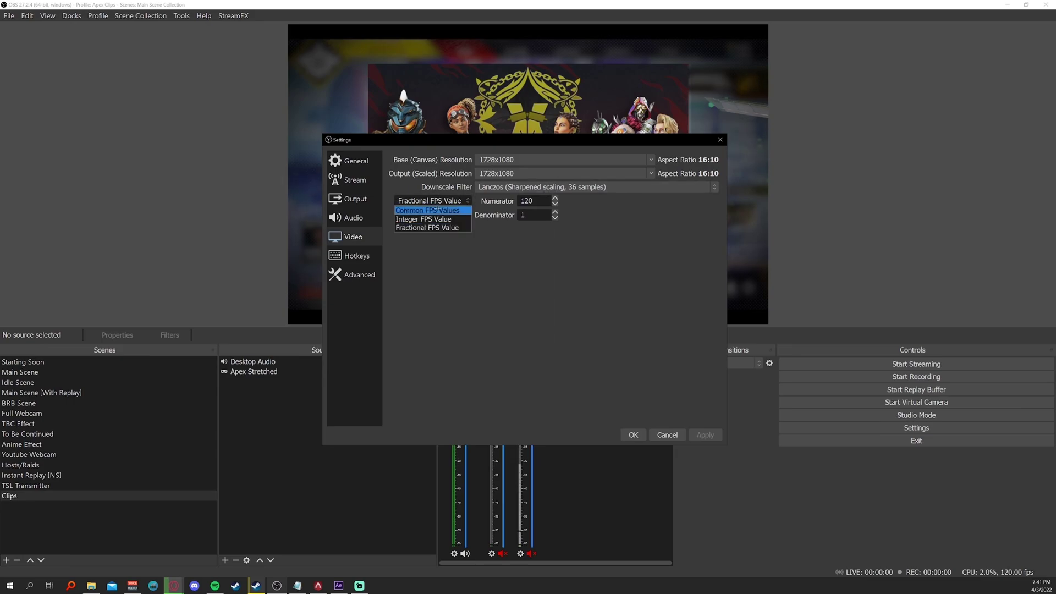
- Toggle FPS type to Common and back to Fractional, keeping numerator 120 and denominator 1
left_click(444, 200)
left_click(441, 201)
left_click(432, 210)
left_click(438, 201)
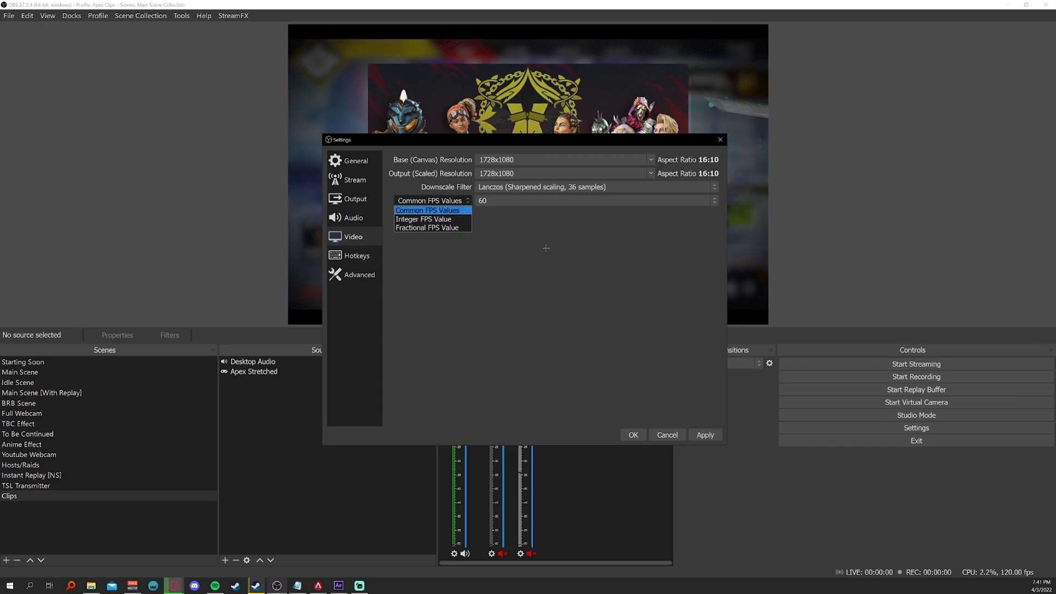
left_click(441, 227)
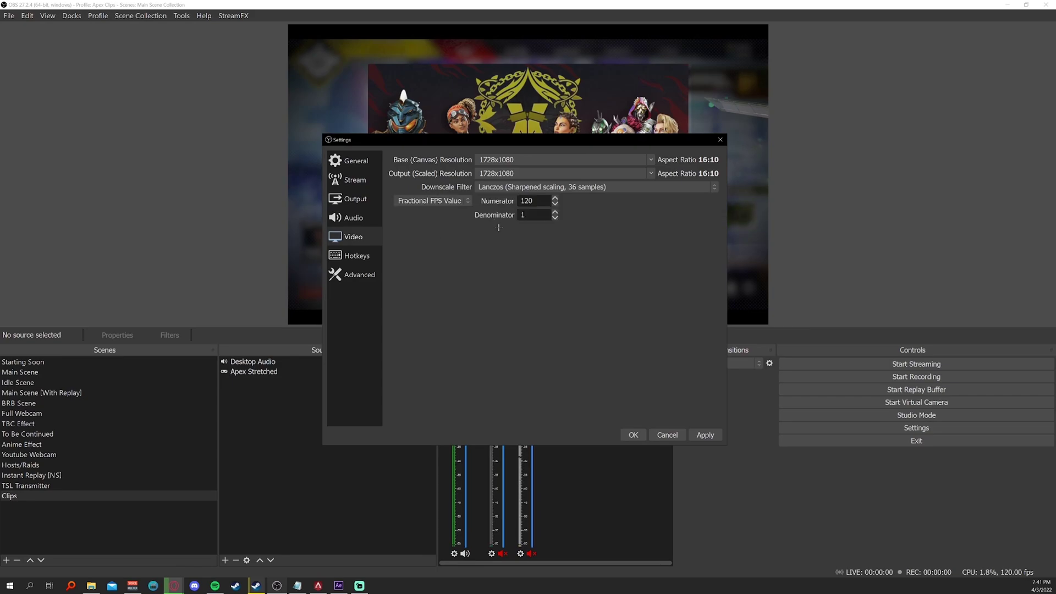
double_click(540, 200)
left_click(464, 200)
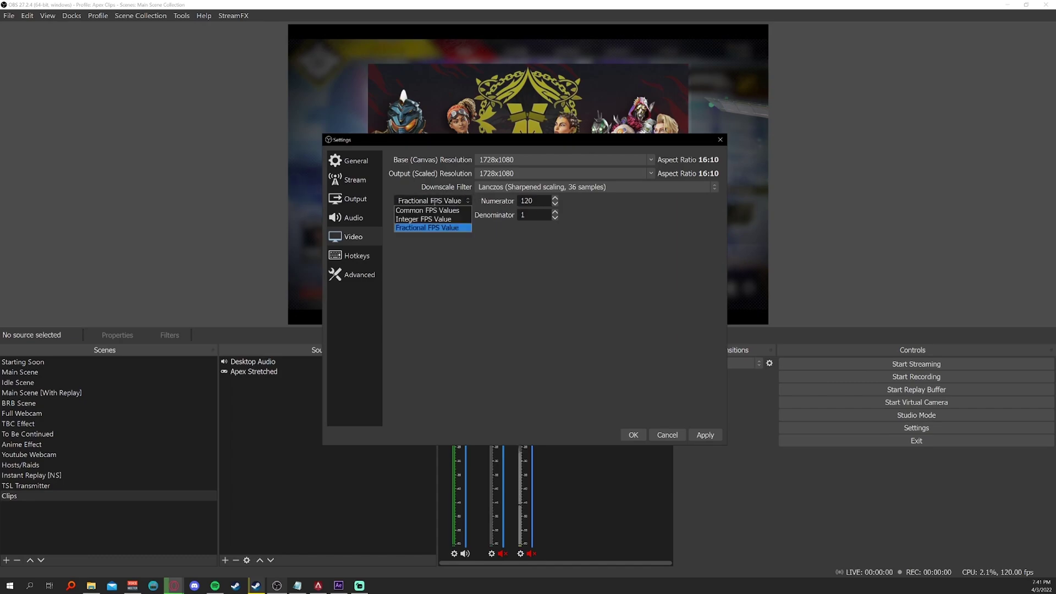
left_click(440, 227)
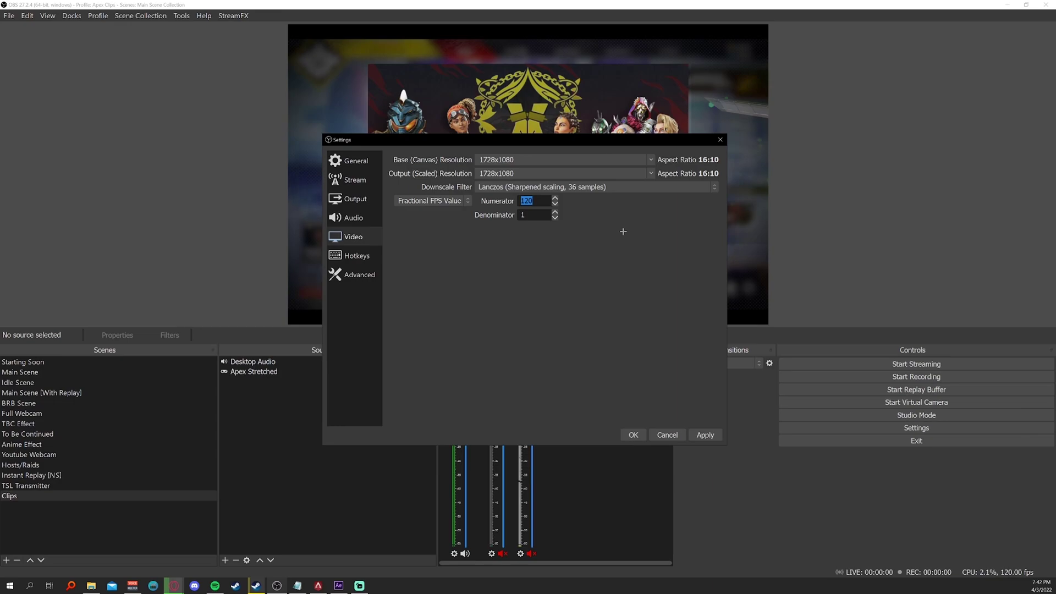
- Try Common FPS 60, revert to Fractional 120/1, and apply the video settings
left_click(431, 200)
left_click(429, 210)
left_click(537, 201)
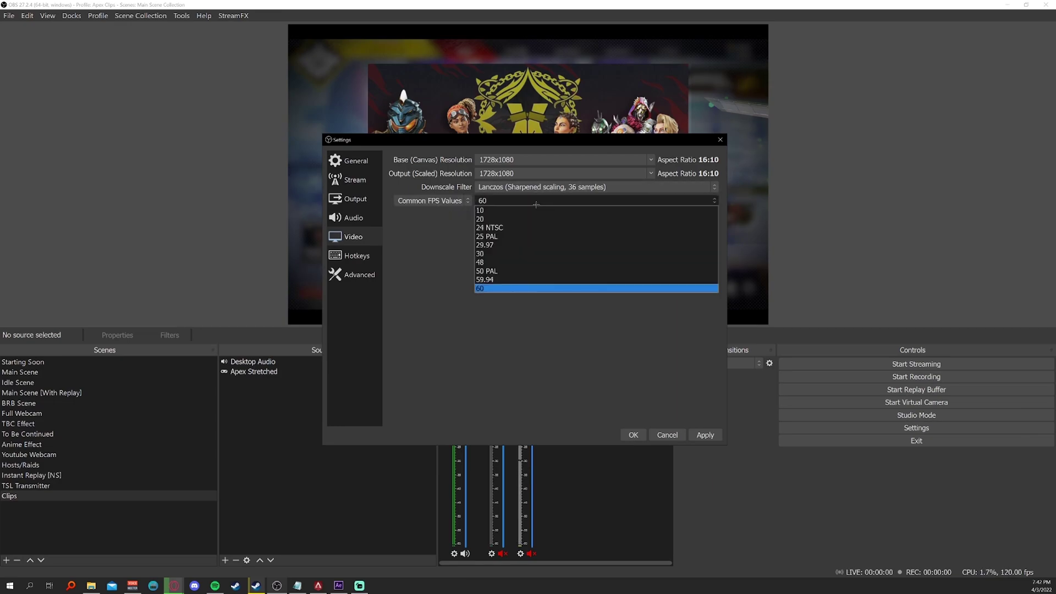
left_click(484, 288)
left_click(432, 201)
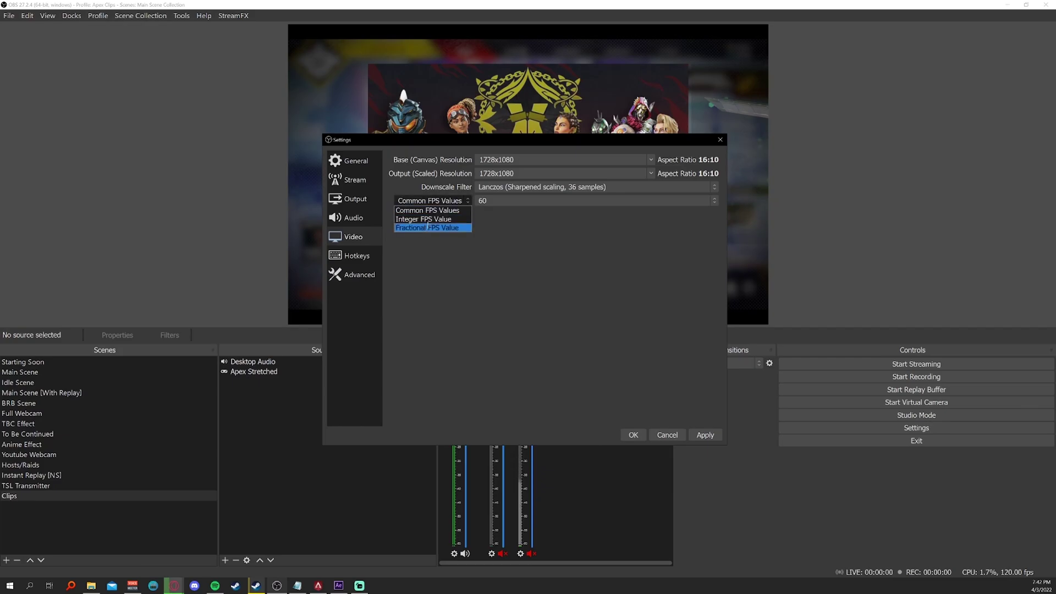
left_click(428, 226)
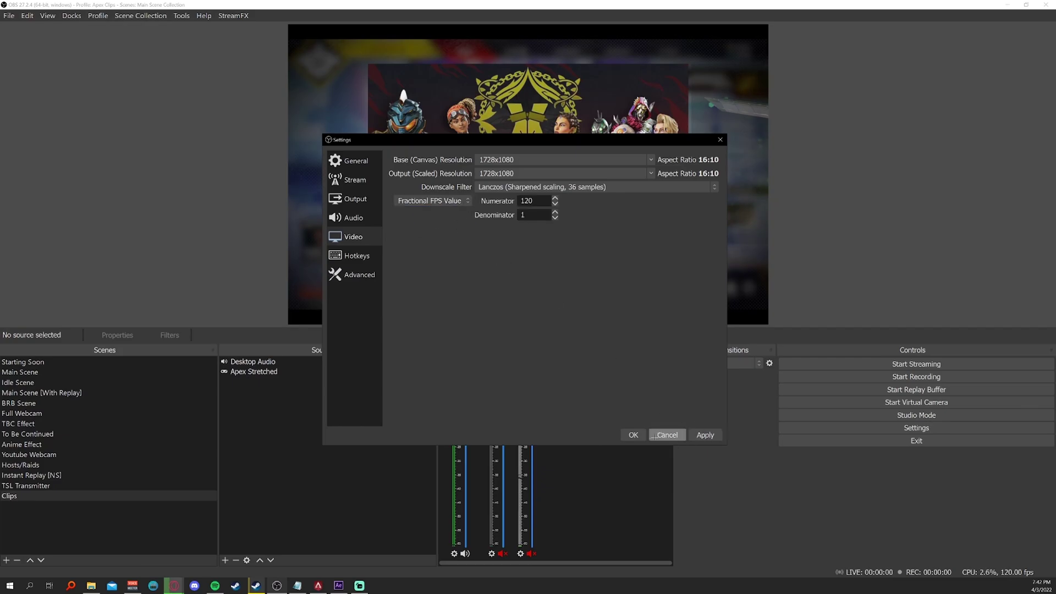
left_click(705, 435)
left_click(355, 199)
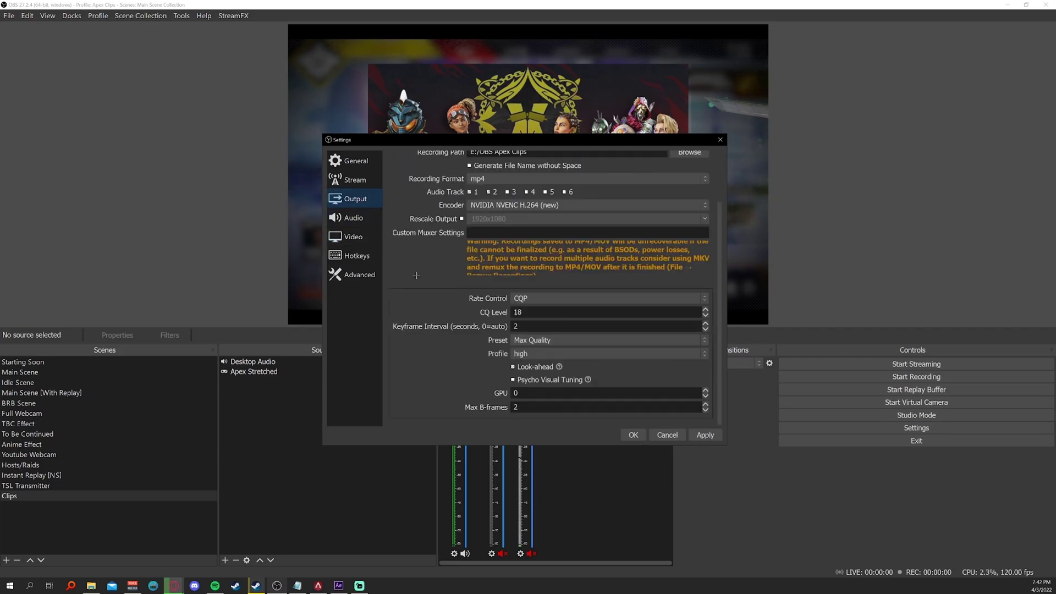
left_click(353, 236)
- Bind the Replay Buffer's Save Replay hotkey to F10 and close Settings with OK
left_click(360, 255)
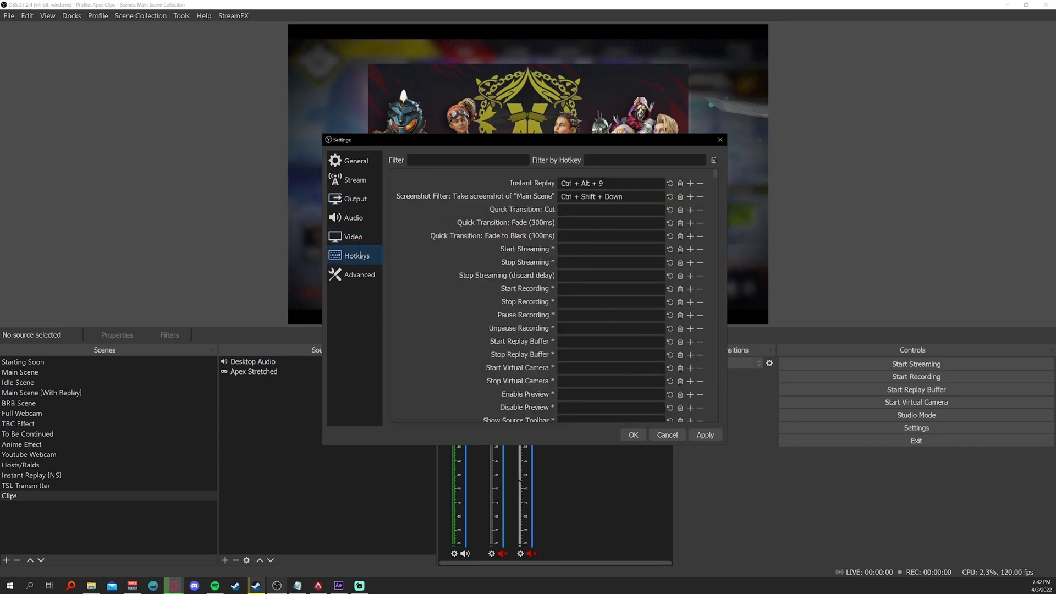
scroll(440, 253, "down", 10)
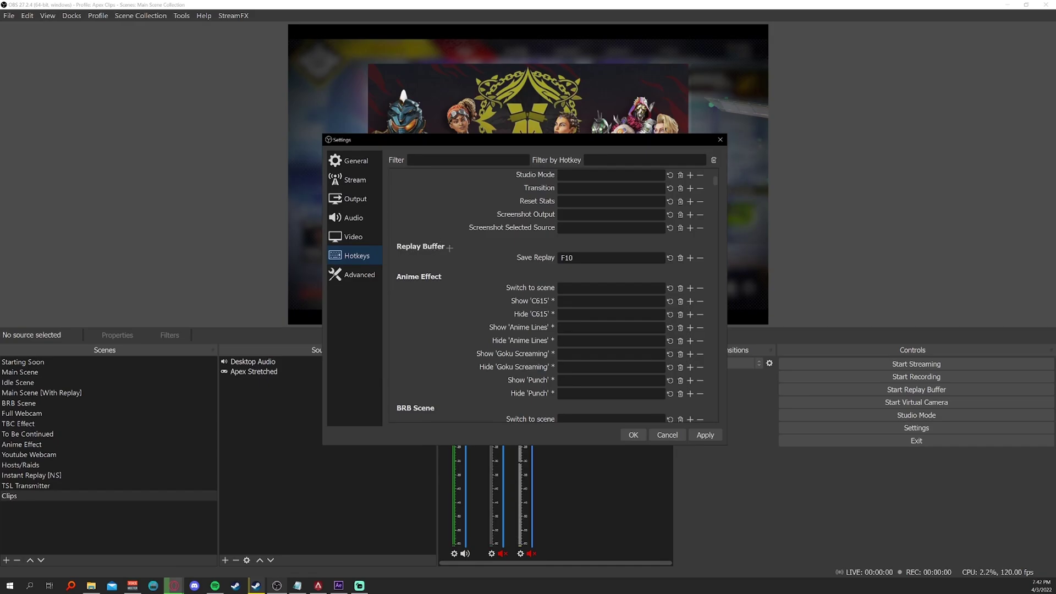
left_click(608, 257)
left_click(633, 435)
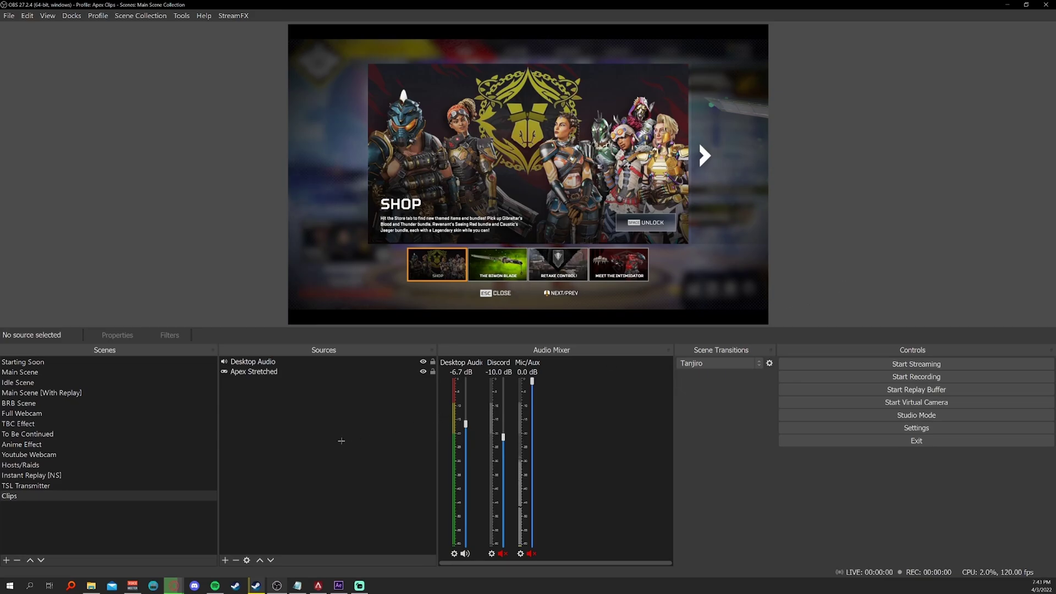
right_click(108, 525)
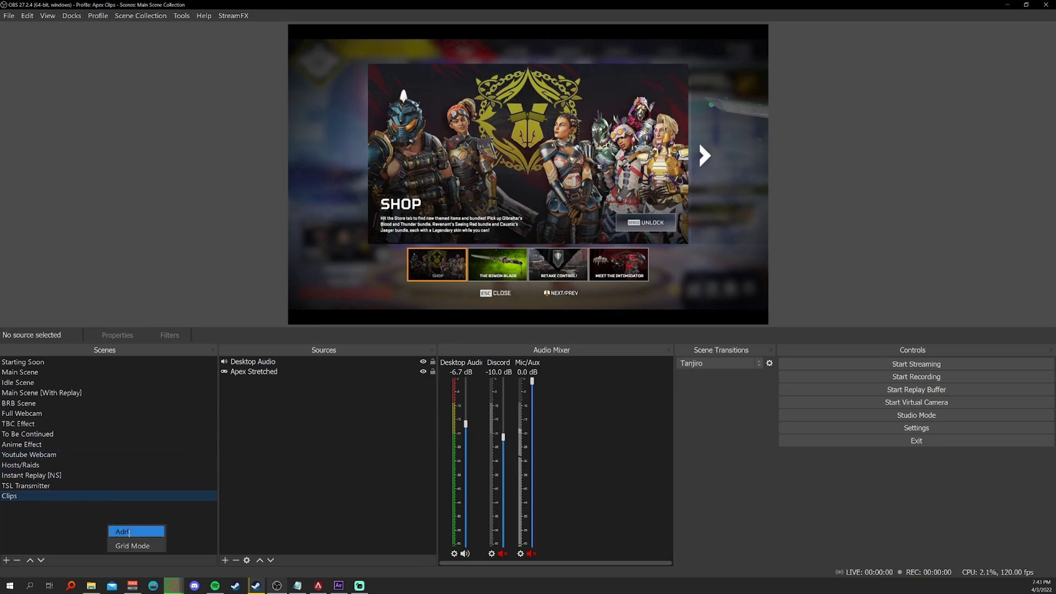
left_click(127, 532)
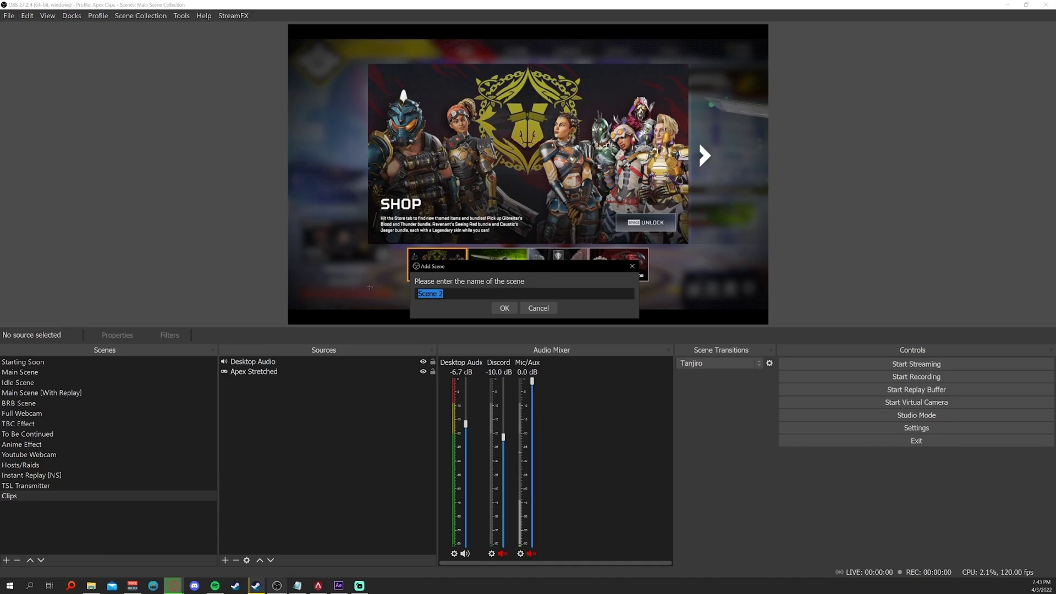
type("Clips")
key("Return")
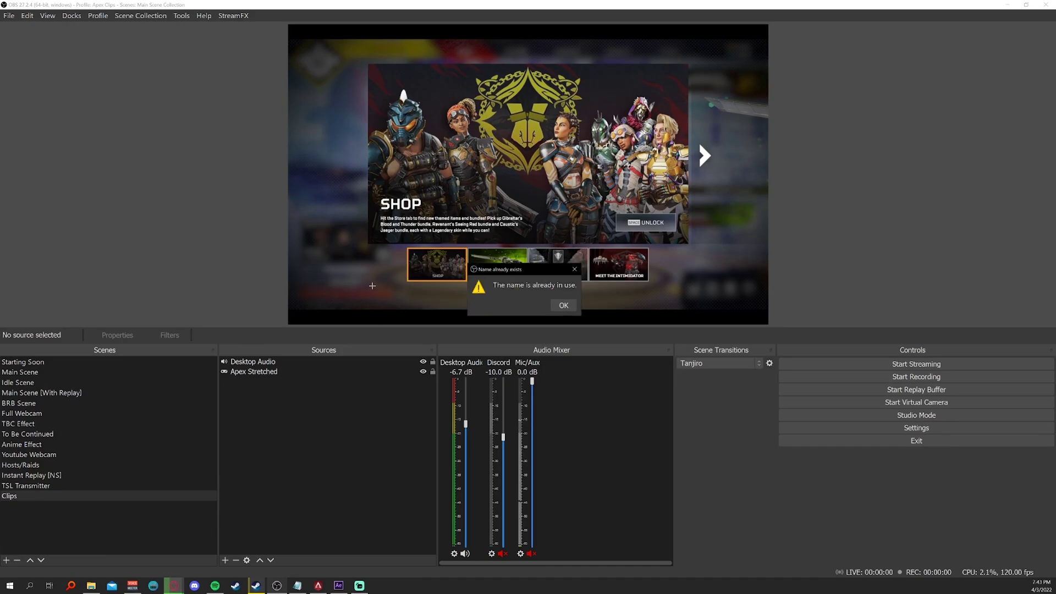
left_click(562, 306)
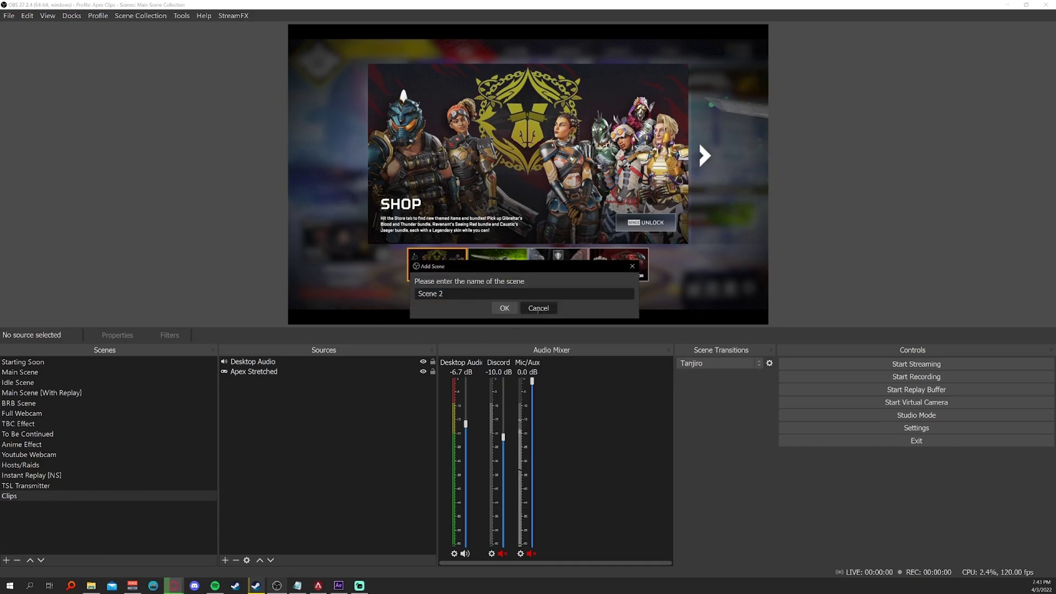
key("Escape")
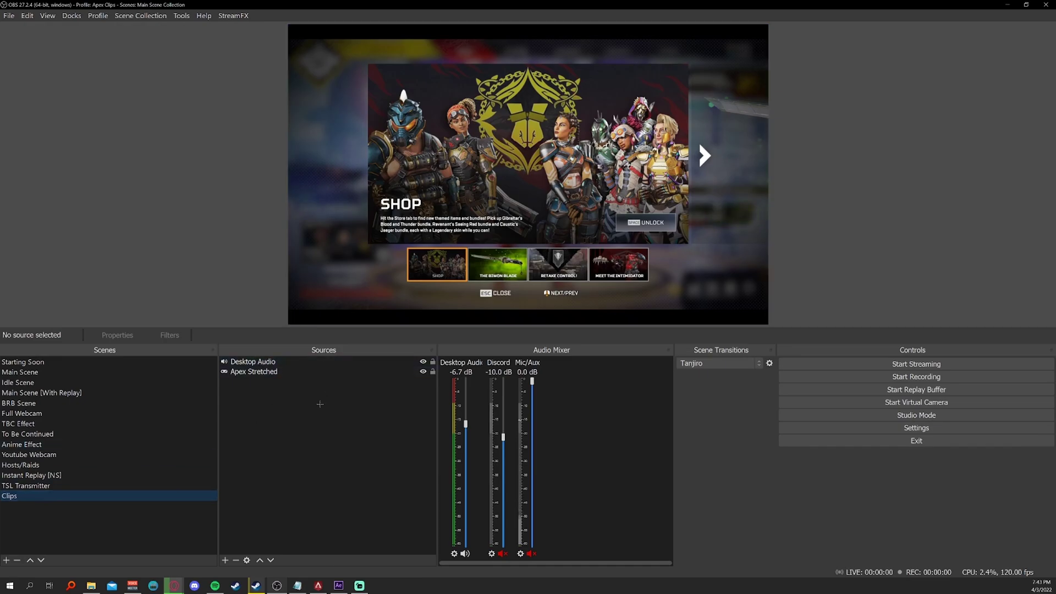
- Pick existing Desktop Audio as an audio output capture source, then close the picker unchanged
right_click(307, 407)
mouse_move(357, 412)
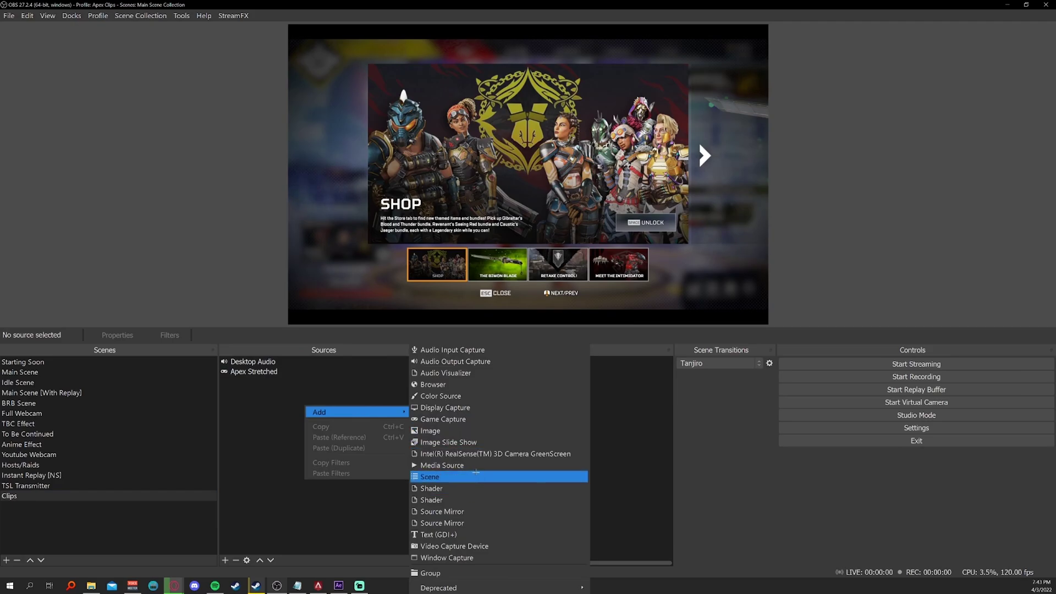
left_click(459, 362)
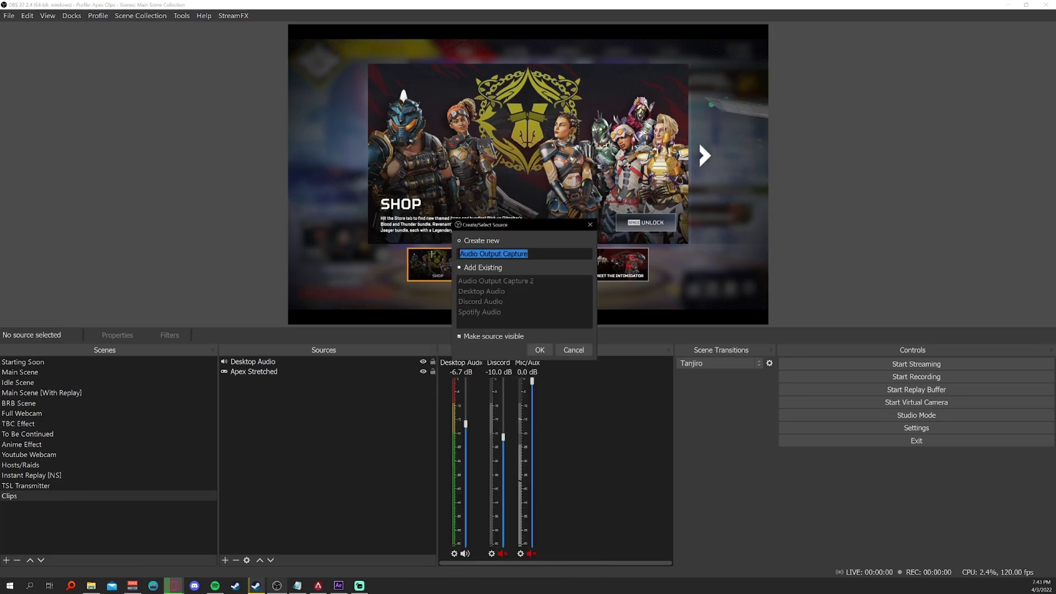
left_click(488, 267)
left_click(481, 291)
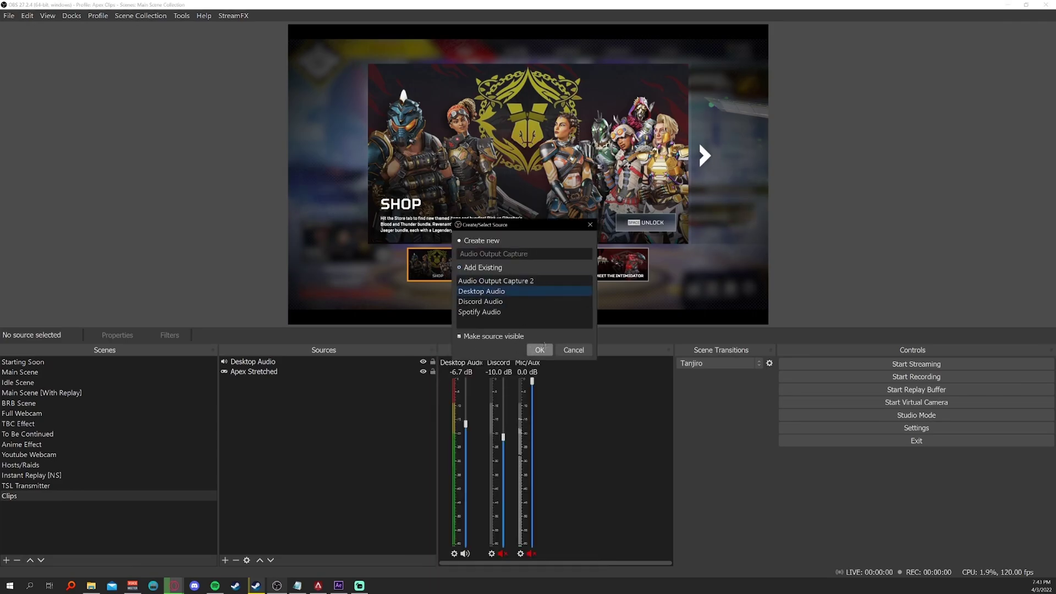
left_click(558, 351)
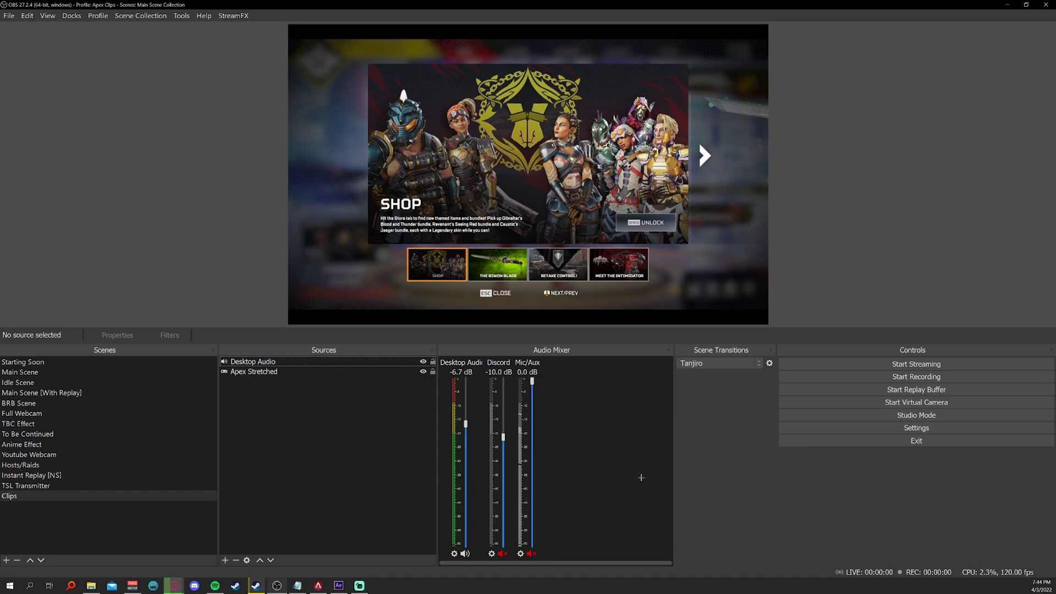
- Add a new Game Capture source named 'Apex Tutorial' to the Clips scene
left_click(305, 372)
right_click(295, 410)
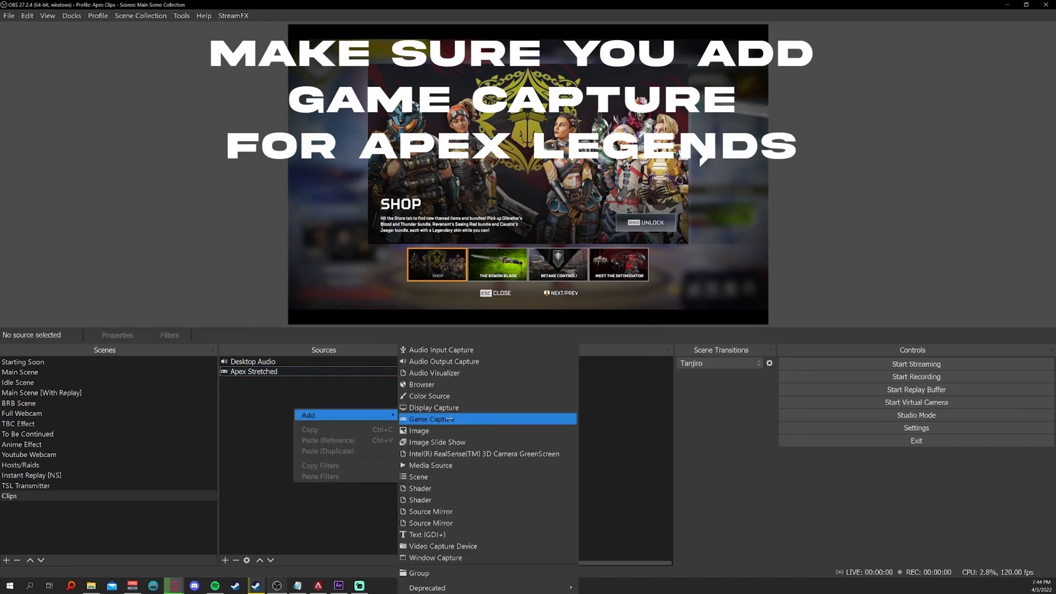
left_click(449, 419)
left_click(482, 268)
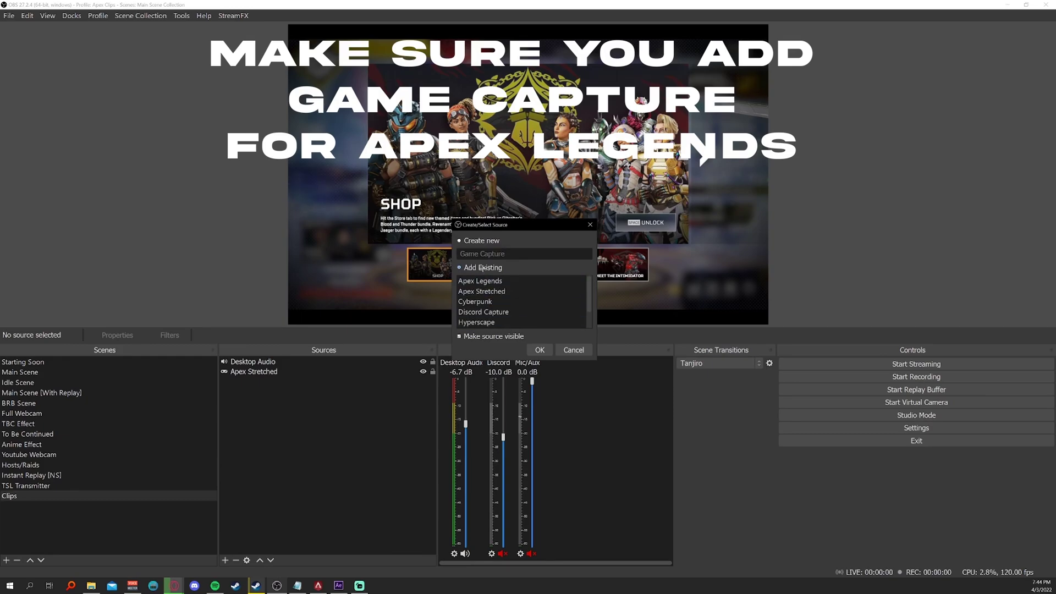
left_click(480, 281)
left_click(479, 240)
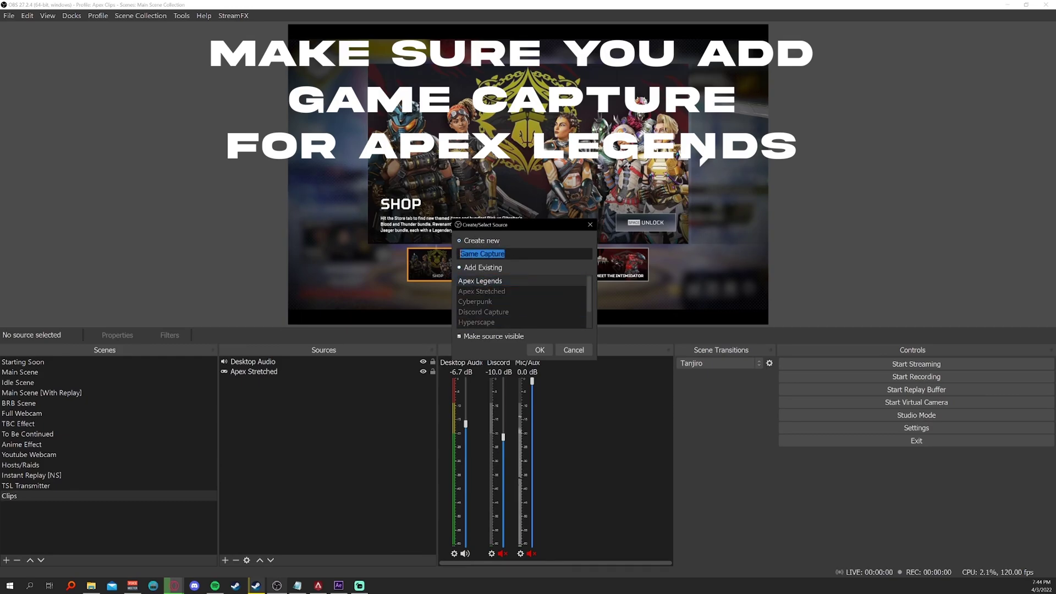
type("Apex ")
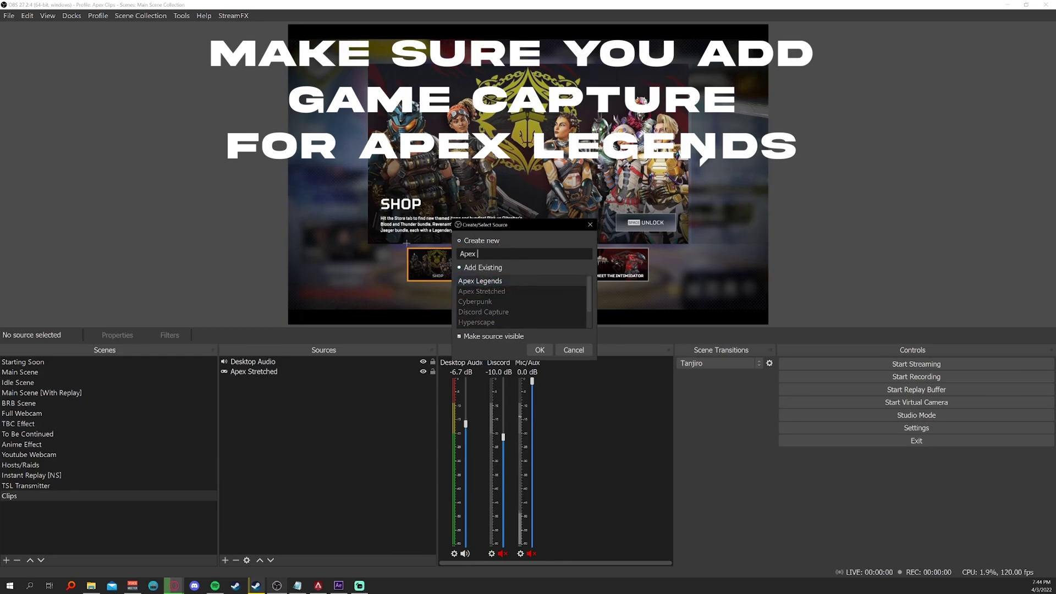
type("Tutorial")
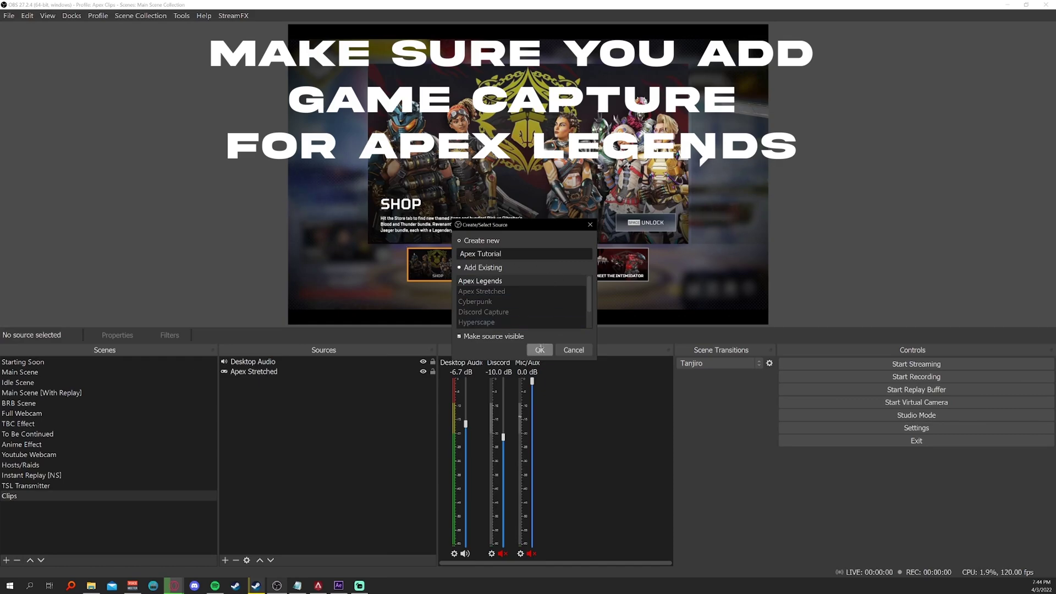
left_click(540, 350)
- Set Apex Tutorial to capture the specific window [r5apex.exe]: Apex Legends
left_click(531, 388)
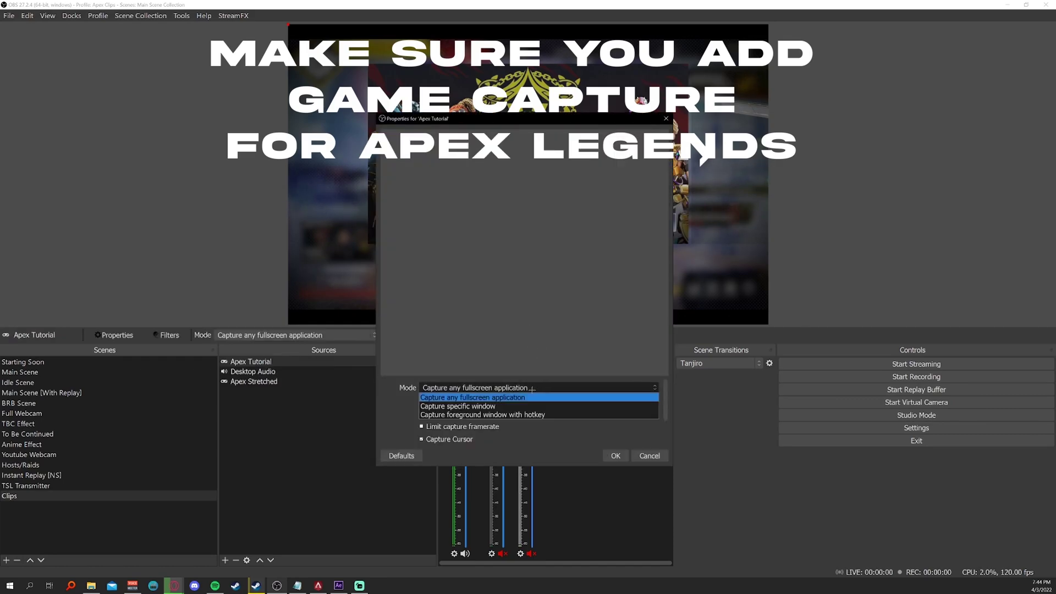
left_click(504, 406)
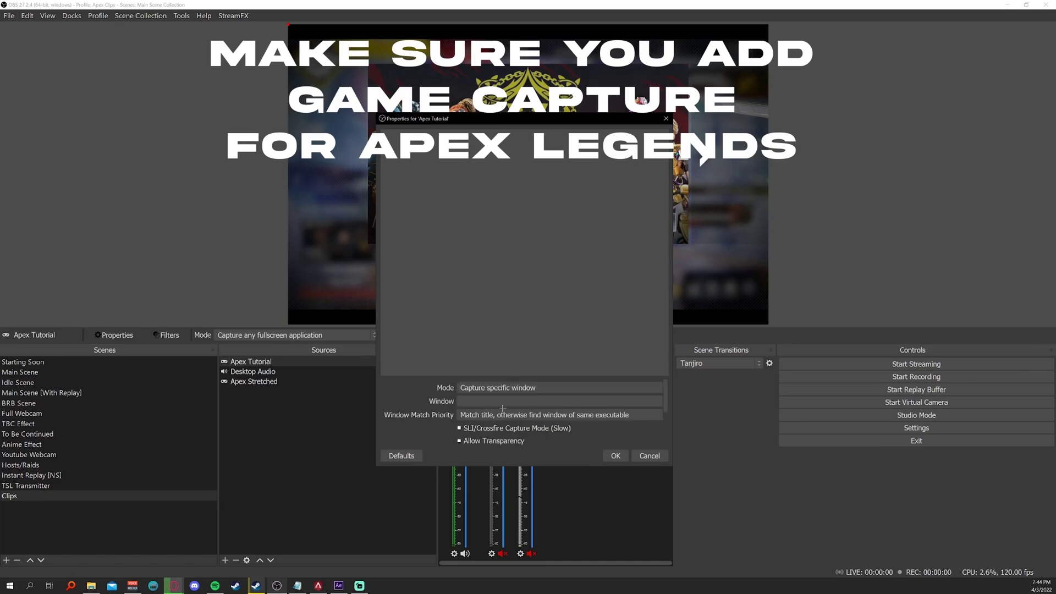
left_click(518, 402)
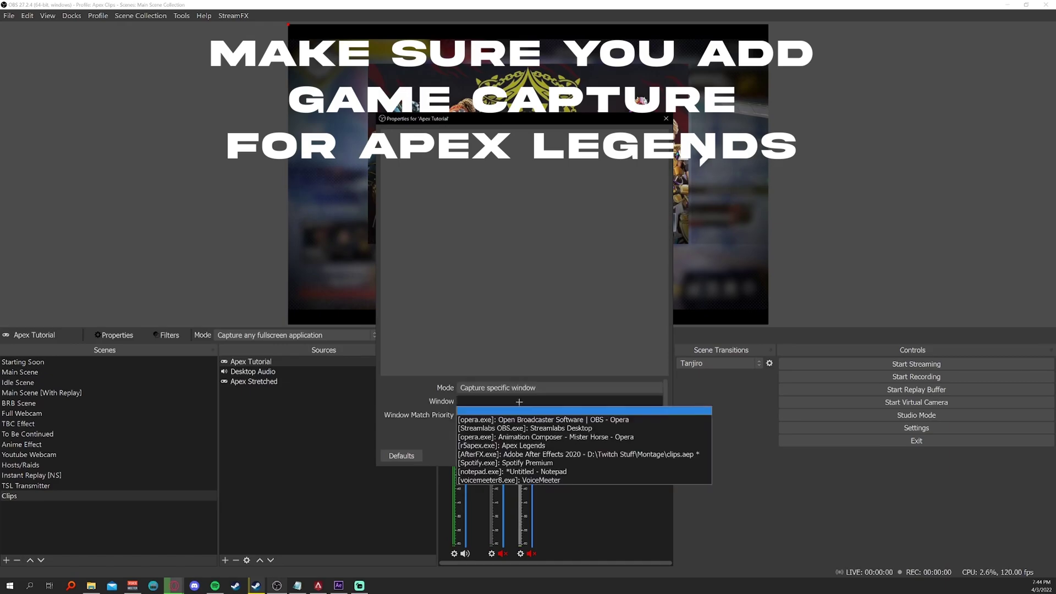
left_click(545, 446)
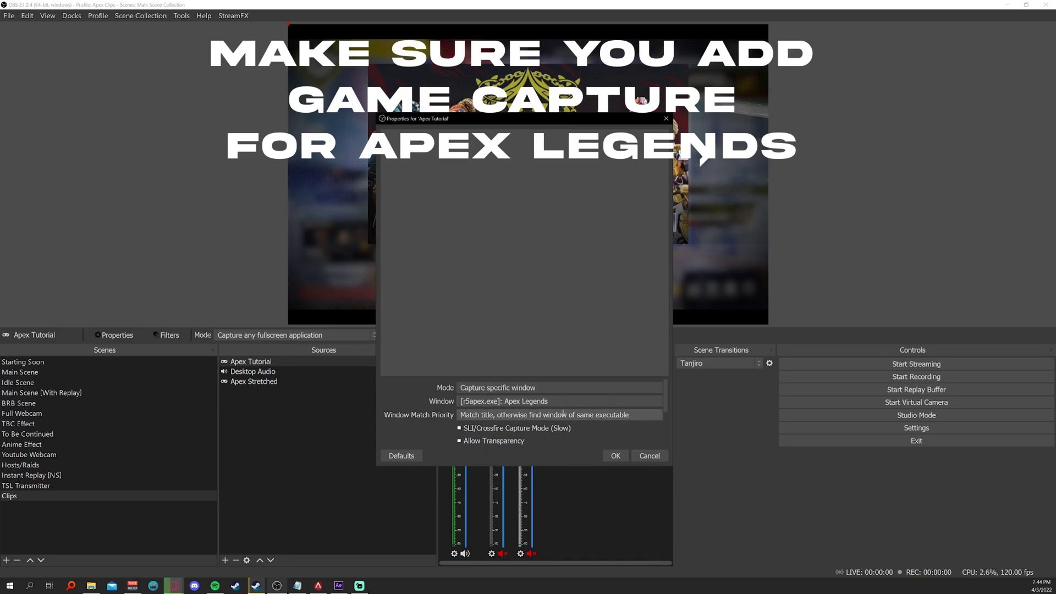
left_click(615, 455)
left_click(357, 413)
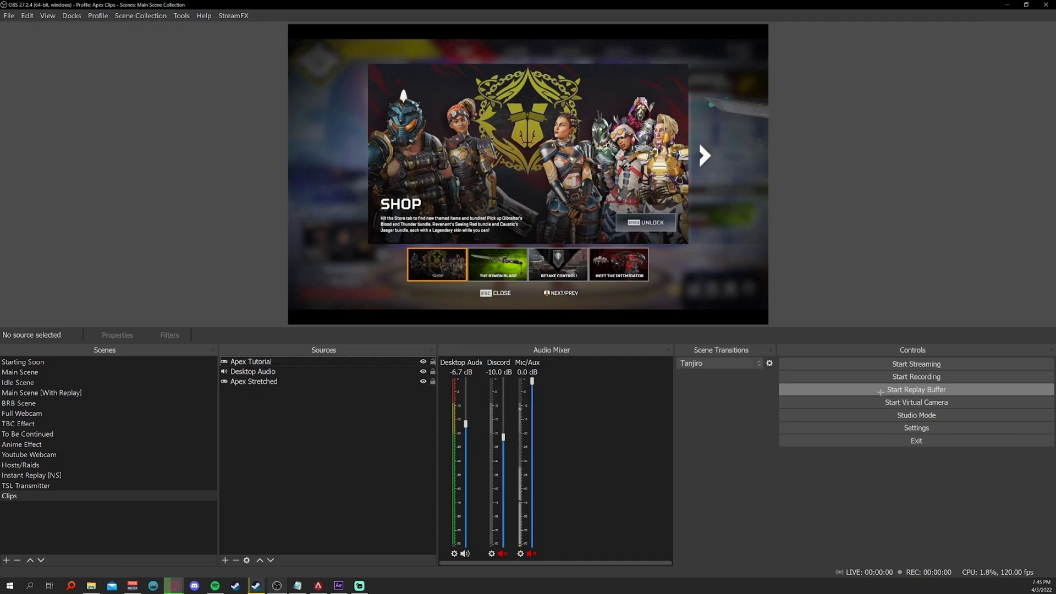
- Start the replay buffer, then disable the preview and enable it again
left_click(881, 391)
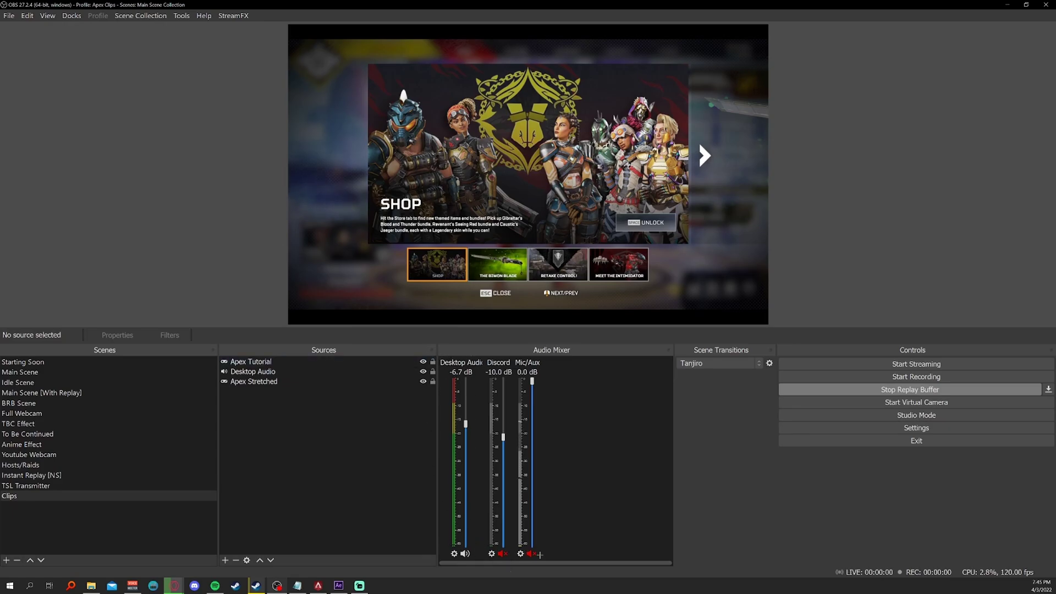
right_click(640, 227)
key("Escape")
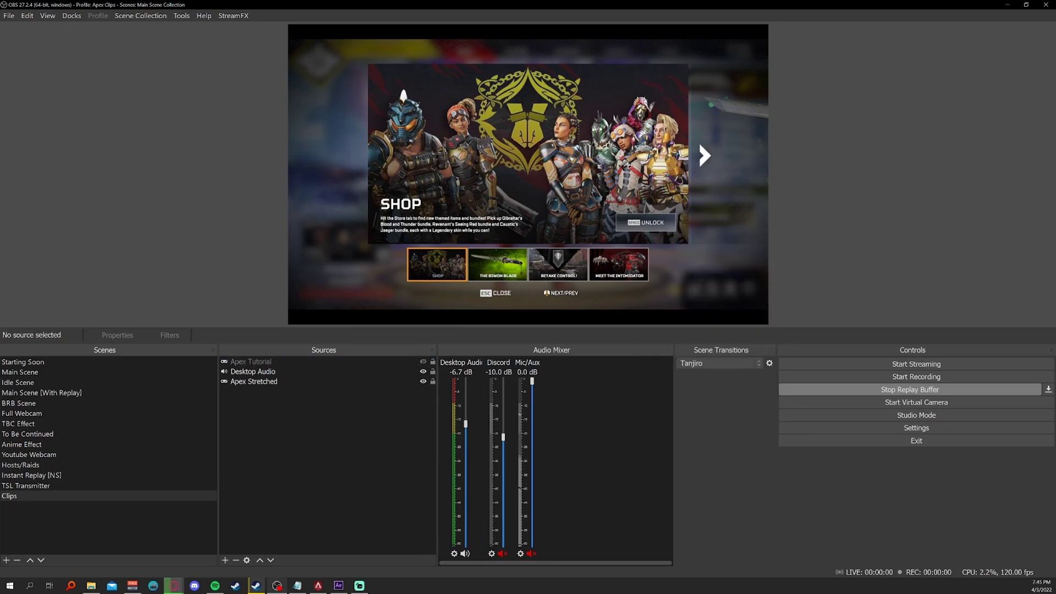
right_click(685, 196)
left_click(716, 201)
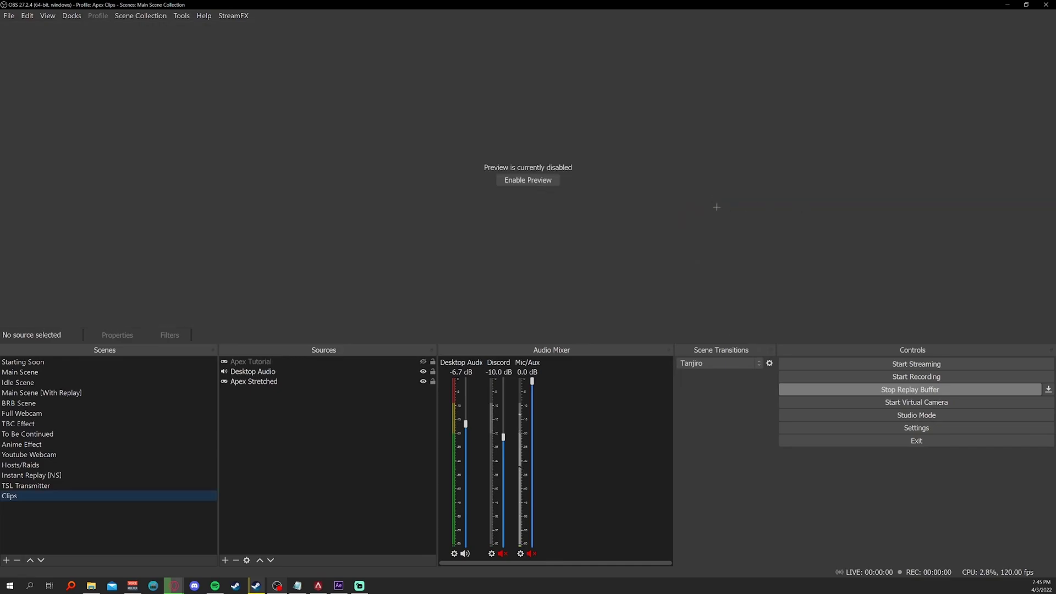
left_click(544, 181)
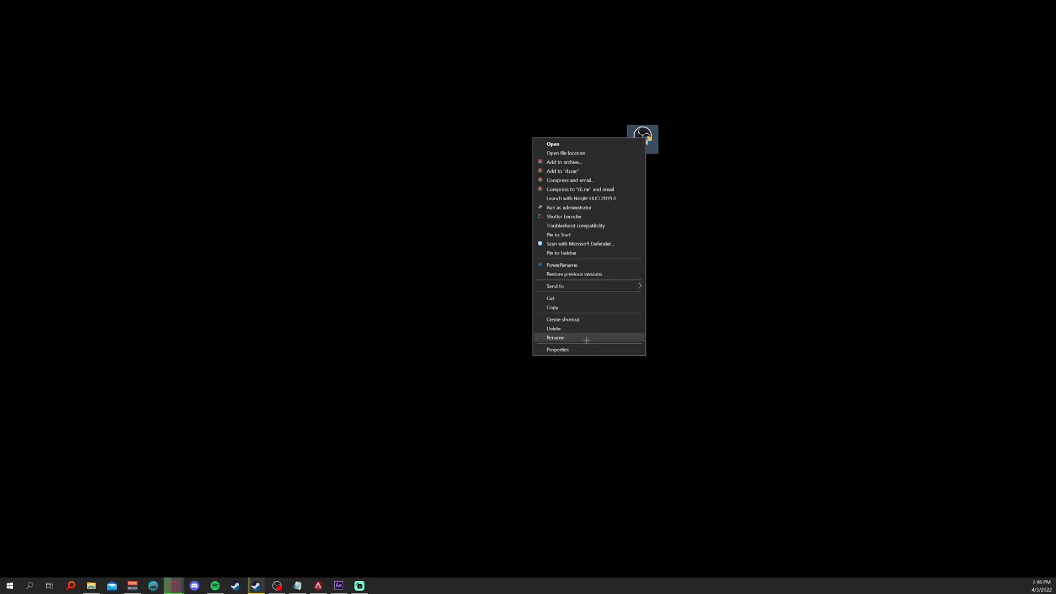
- Open the rb shortcut's Properties and inspect its Start in path
left_click(583, 349)
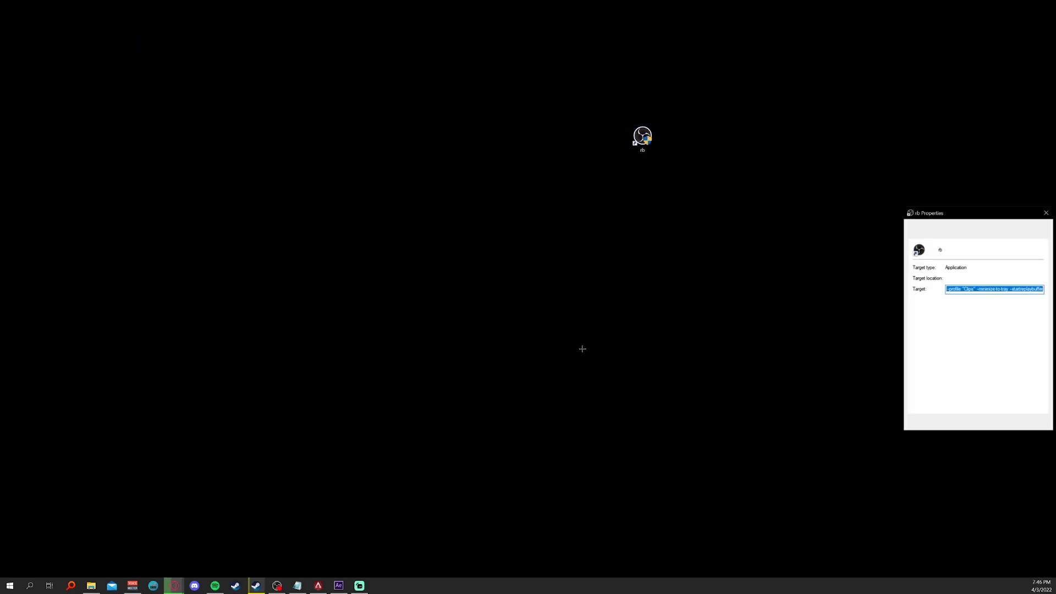
left_click_drag(945, 213, 598, 200)
left_click(685, 296)
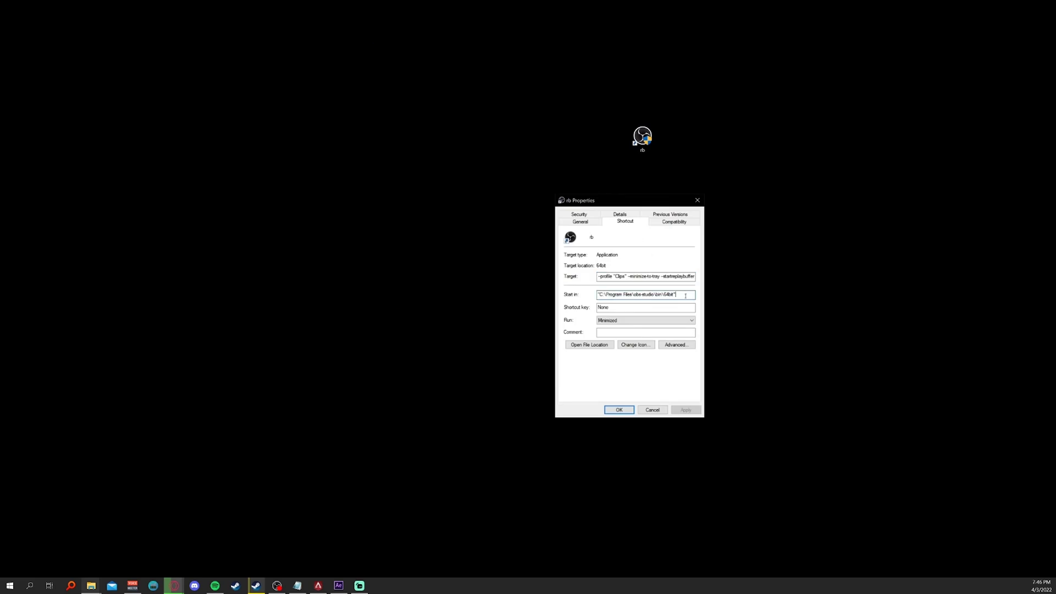
mouse_move(678, 295)
left_mouse_down()
mouse_move(597, 295)
mouse_move(671, 297)
left_mouse_up()
left_click(656, 297)
- Replace the Target with the pasted obs64.exe path and launch options
left_click(630, 276)
left_click_drag(598, 277, 694, 276)
left_click(675, 277)
key("ctrl+a")
type("\"C:\\Program Files\\obs-studio\\bin\\64bit\\obs64.exe\" --profile \"Clips\" --minimize")
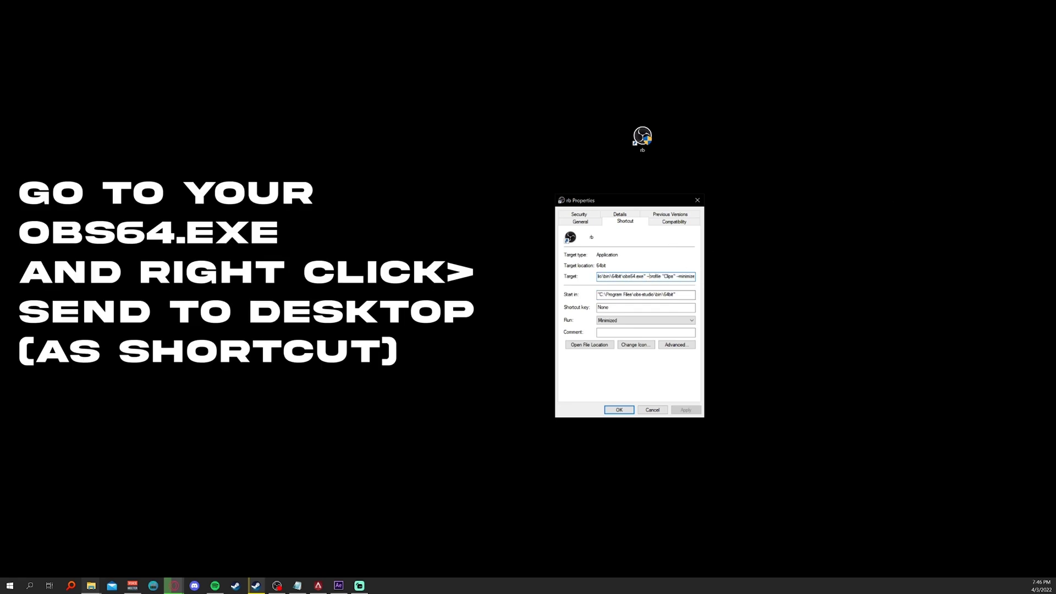
left_click_drag(623, 277, 644, 277)
right_click(639, 138)
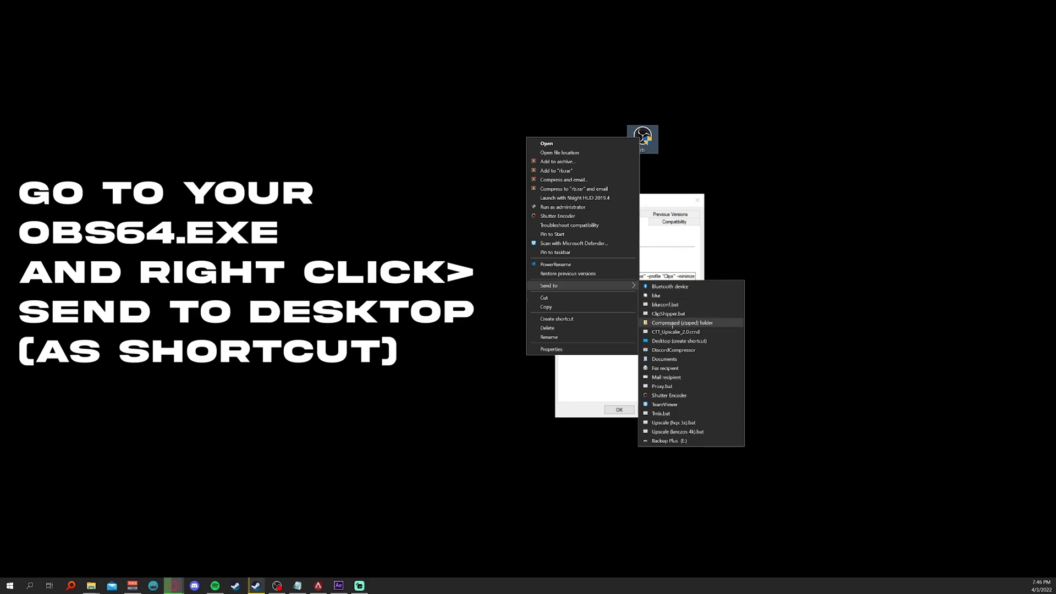
left_click(595, 273)
- Paste the obs64.exe path with --profile, --minimize-to-tray and --startreplaybuffer into Target
left_click(609, 276)
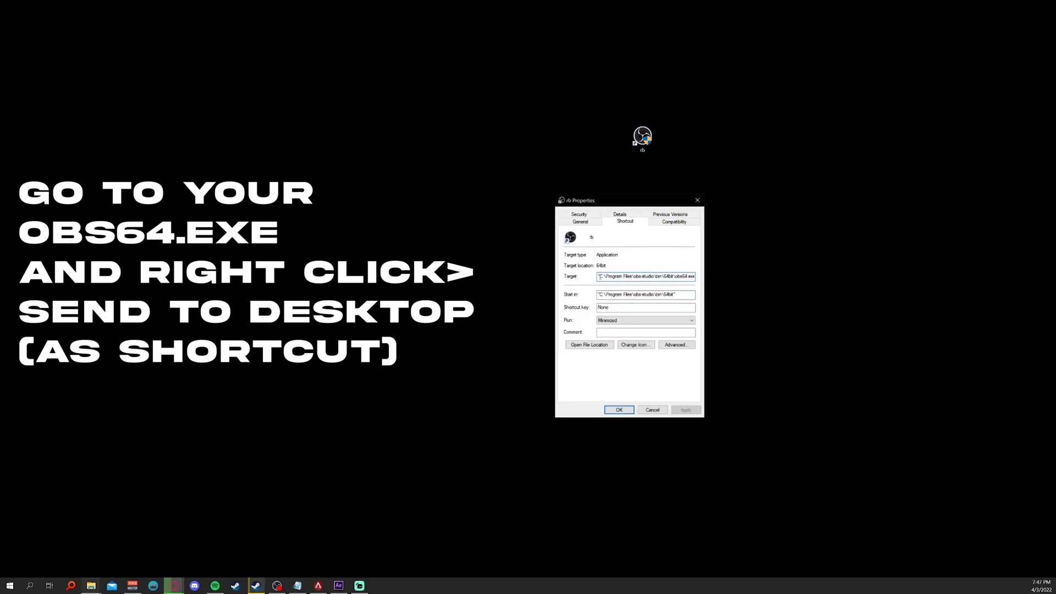
key("ctrl+a")
type("\"C:\\Program Files\\obs-studio\\bin\\64bit\\obs64.exe\" --profile \"Clips\" --minimize-to-tray --startreplaybuffer")
left_click_drag(599, 276, 723, 274)
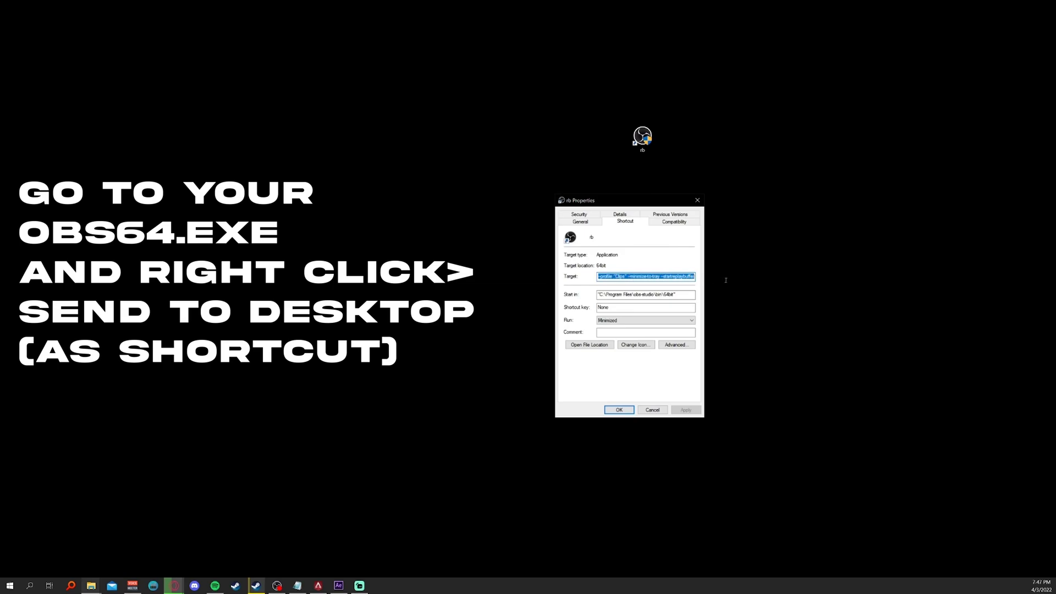
left_click(689, 275)
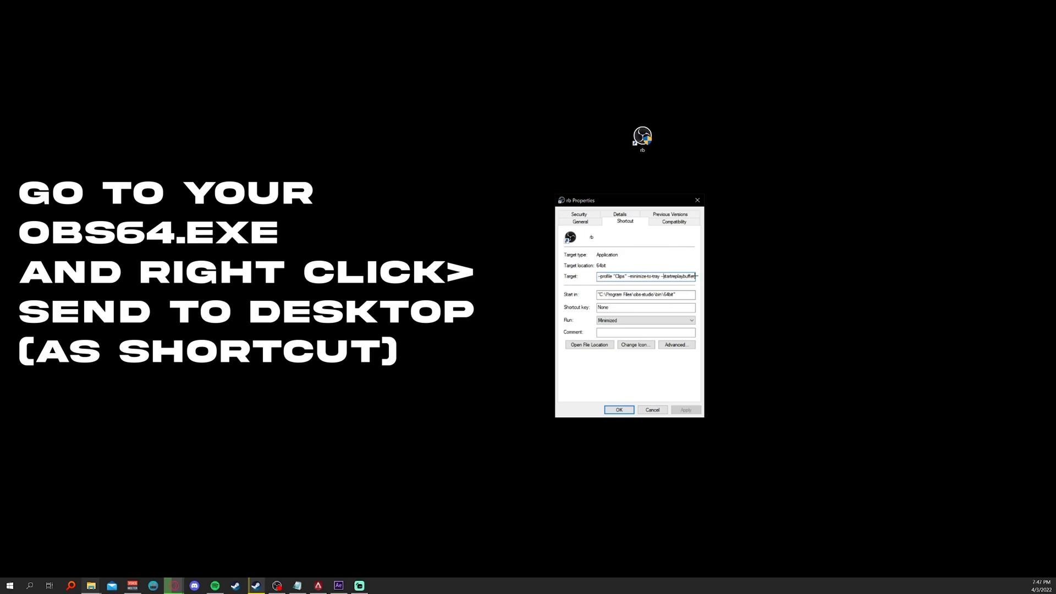
- Insert 'Apex ' before Clips so the profile reads "Apex Clips"
left_click(616, 276)
type("Apex")
left_click_drag(640, 276, 671, 276)
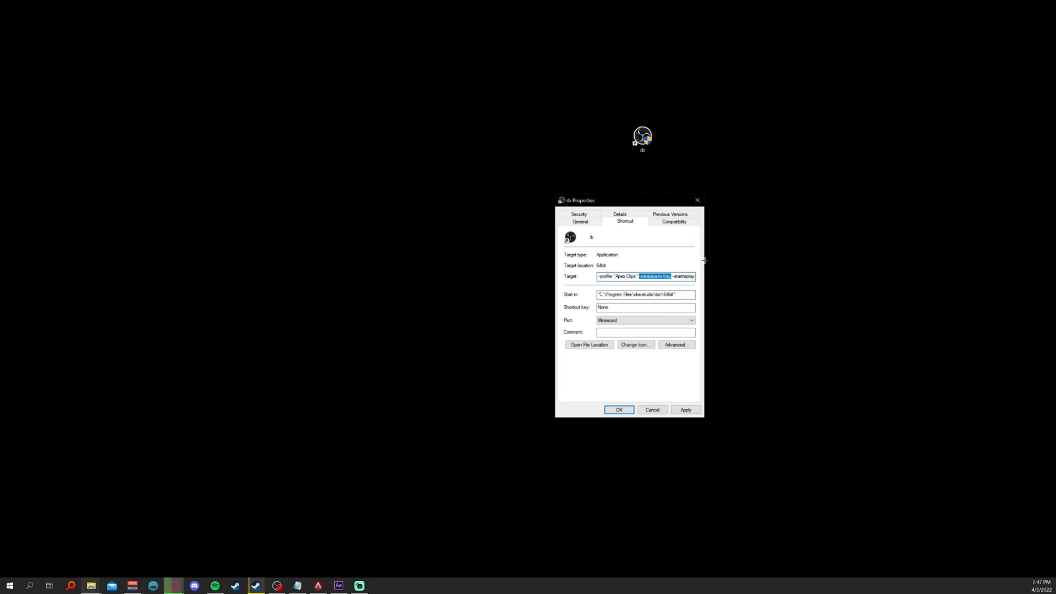
left_click(675, 276)
left_click_drag(672, 276, 732, 278)
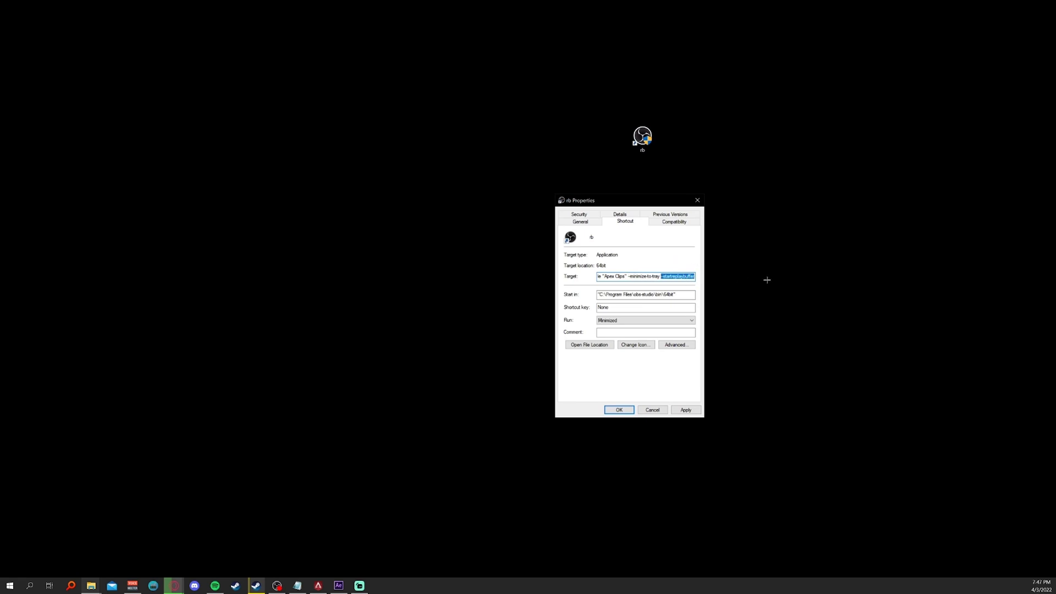